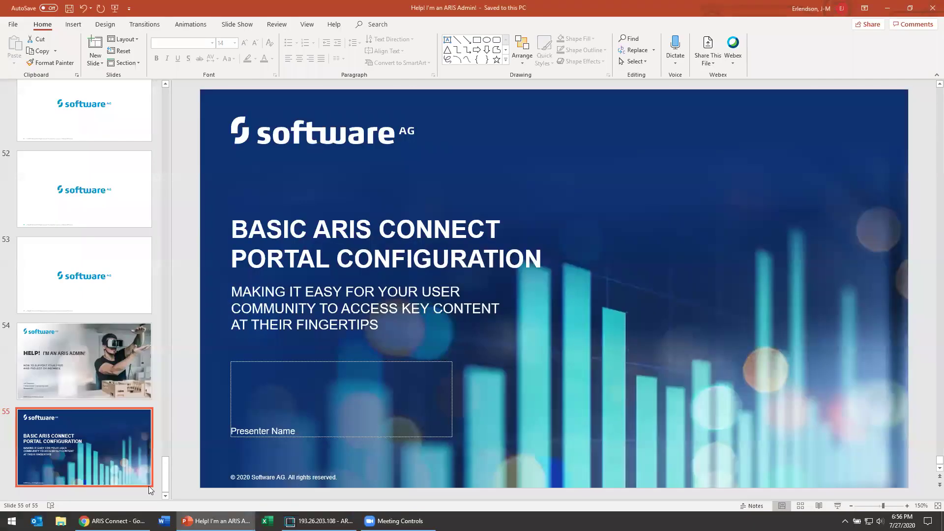
Bring the ARIS Connect portal forward and go to Administration from the user menu.
click(113, 521)
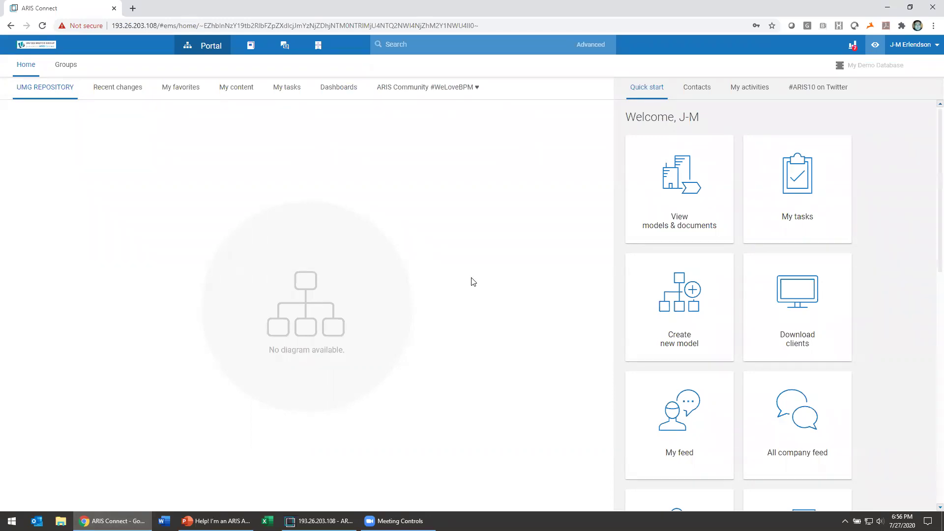
click(923, 47)
click(921, 47)
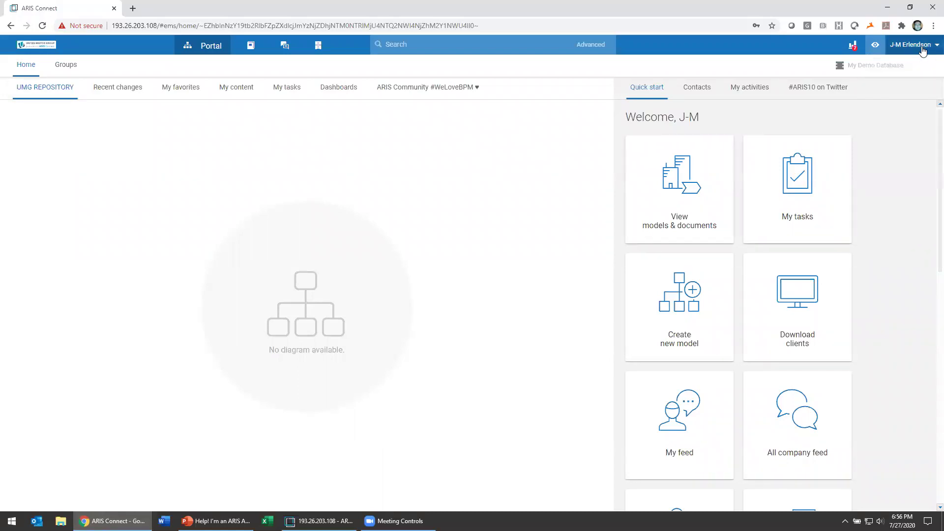
click(920, 47)
click(919, 69)
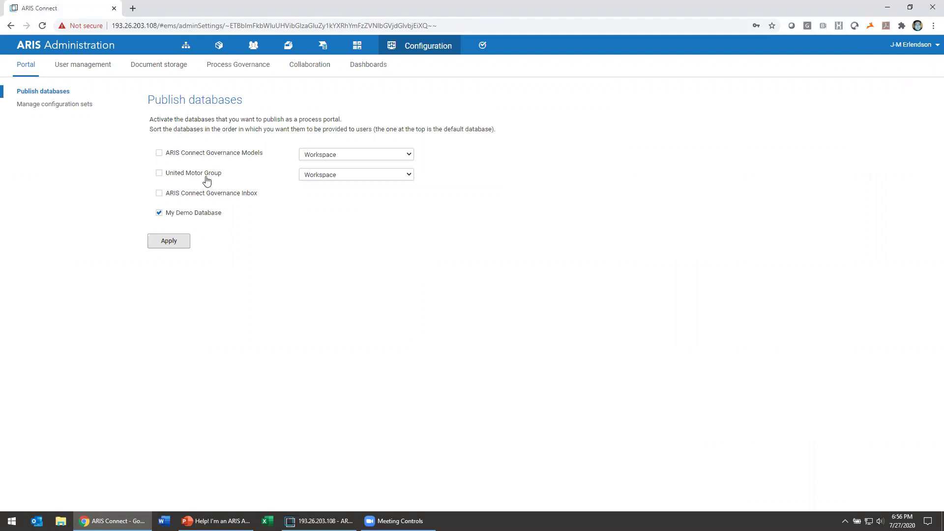
Switch to ARIS Architect and collapse the My Demo Database tree in the Explorer.
key(alt+Tab)
click(320, 521)
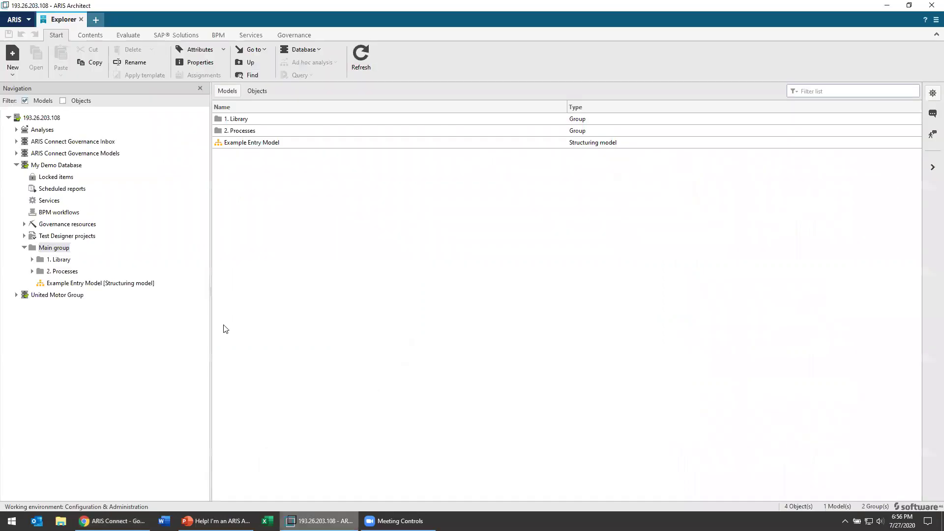
click(16, 165)
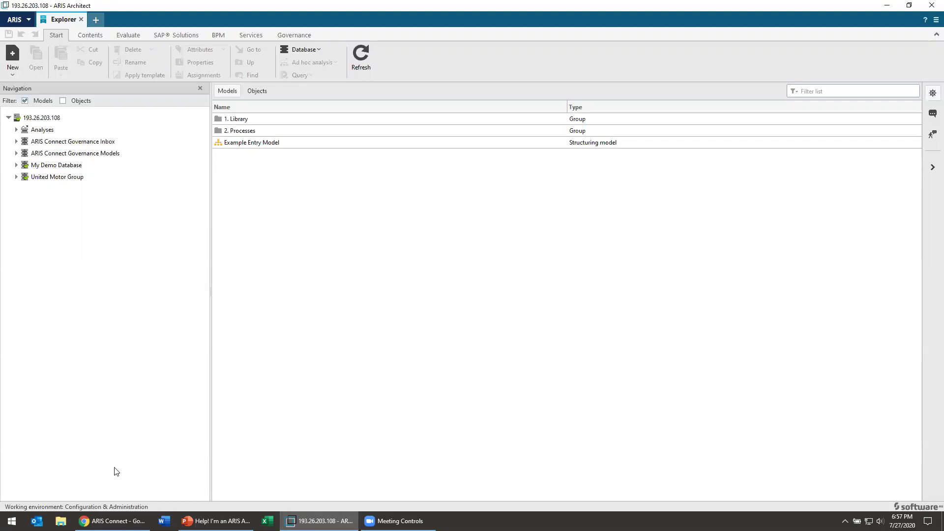
Publish My Demo Database instead of United Motor Group, apply, and view United Motor Group's versions.
click(140, 517)
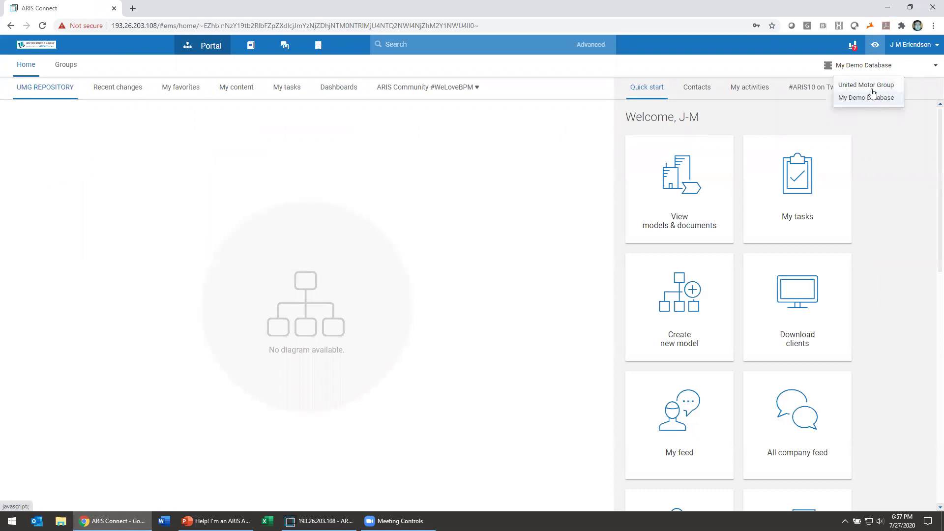
click(924, 49)
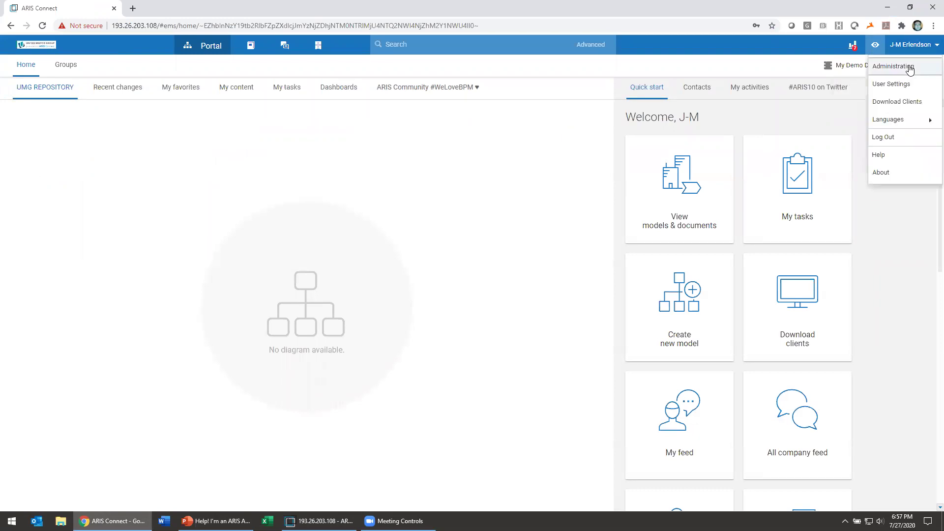
click(910, 65)
click(159, 173)
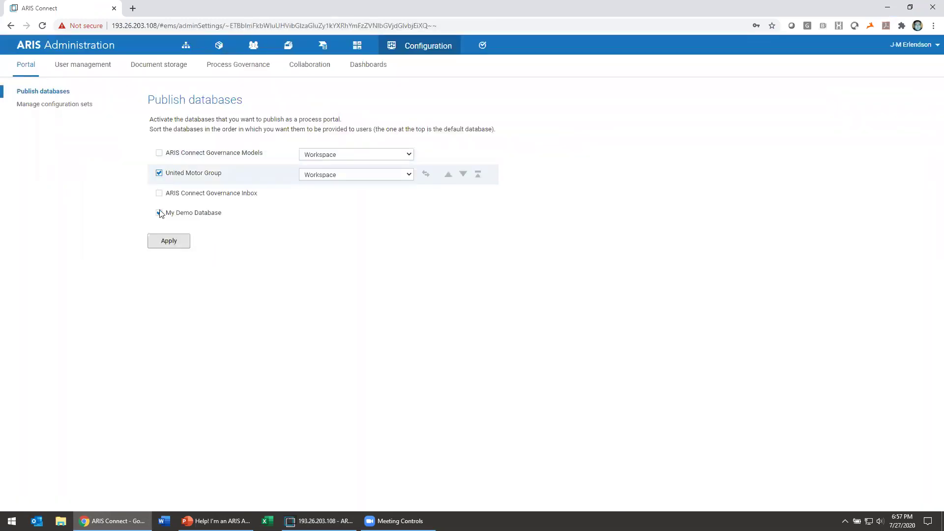
click(165, 241)
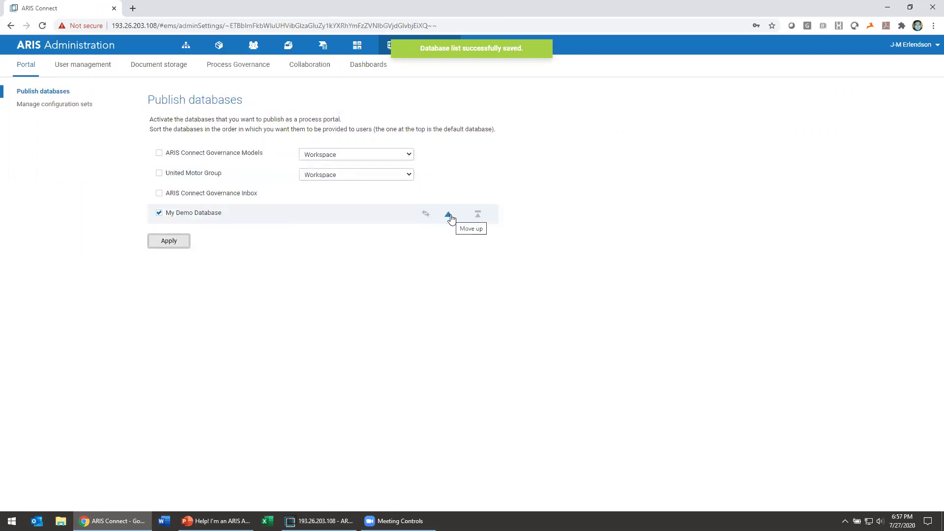
click(409, 176)
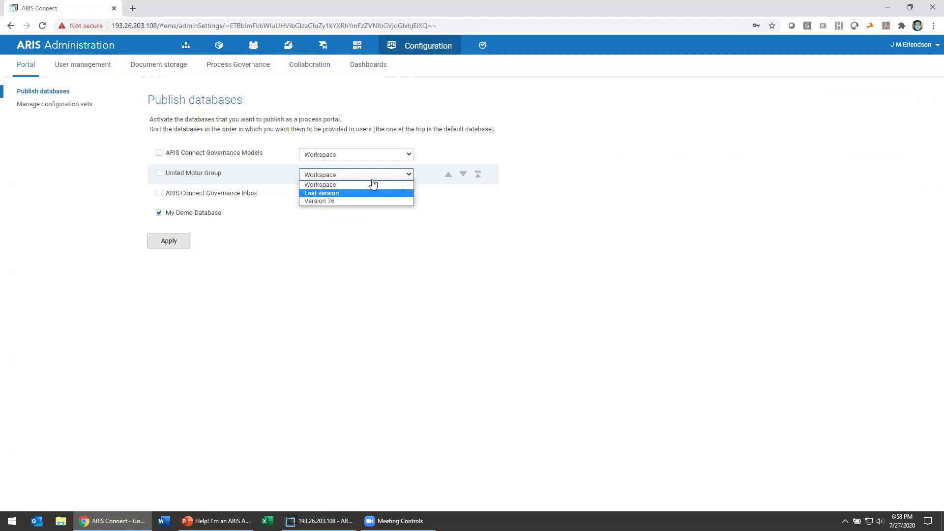
Close the version list and duplicate the classicSAPwithUMGlayout configuration set.
click(211, 114)
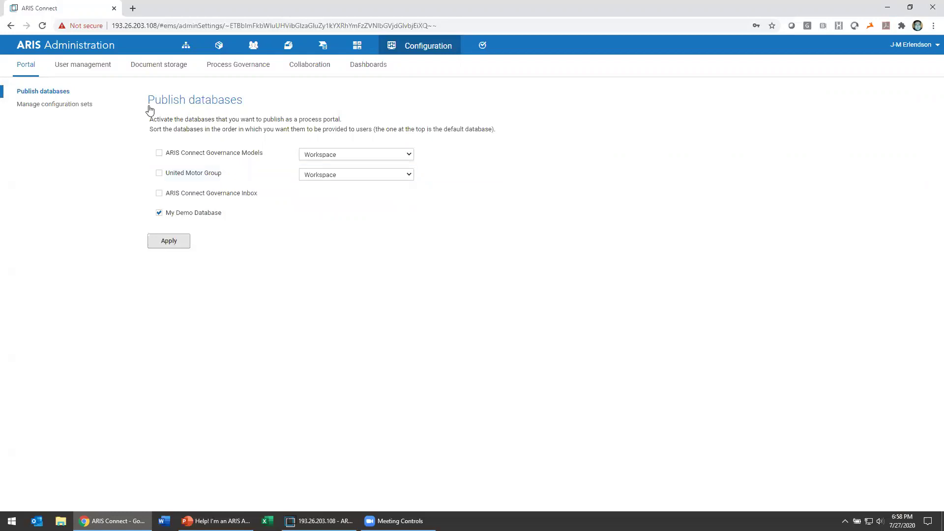
click(66, 107)
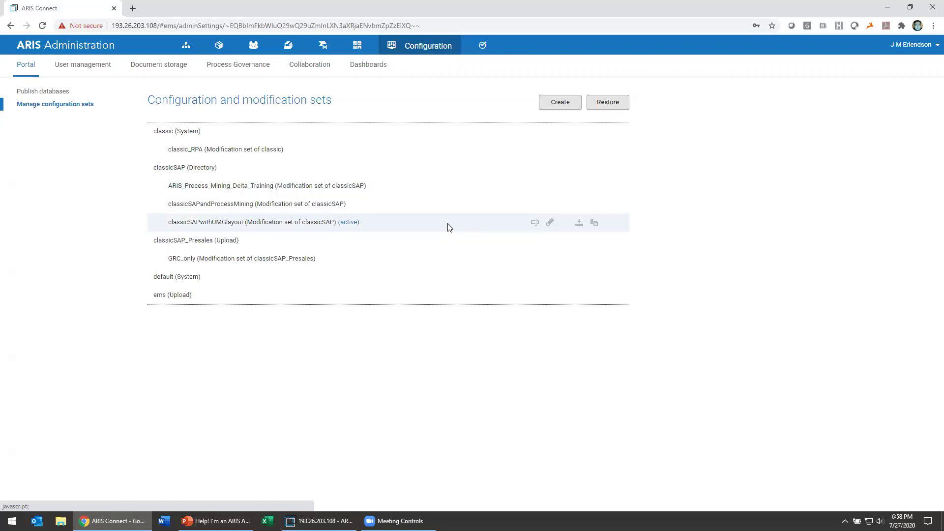
click(594, 224)
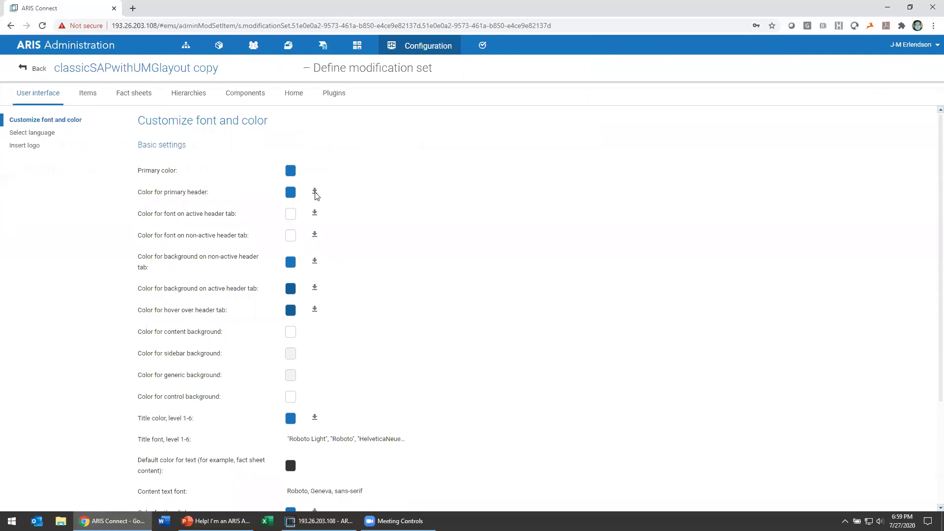
Set the copy's primary header colour to red and its primary colour to light pink.
click(290, 192)
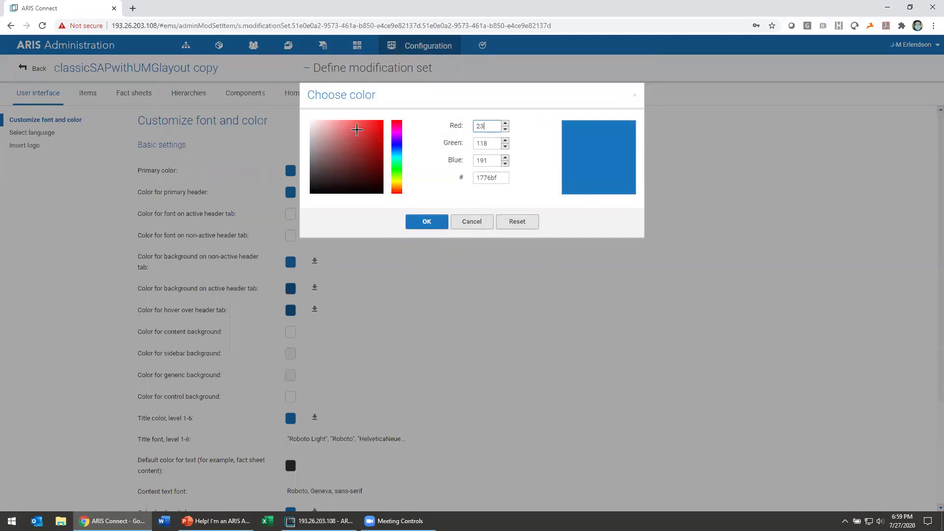
click(357, 130)
click(431, 221)
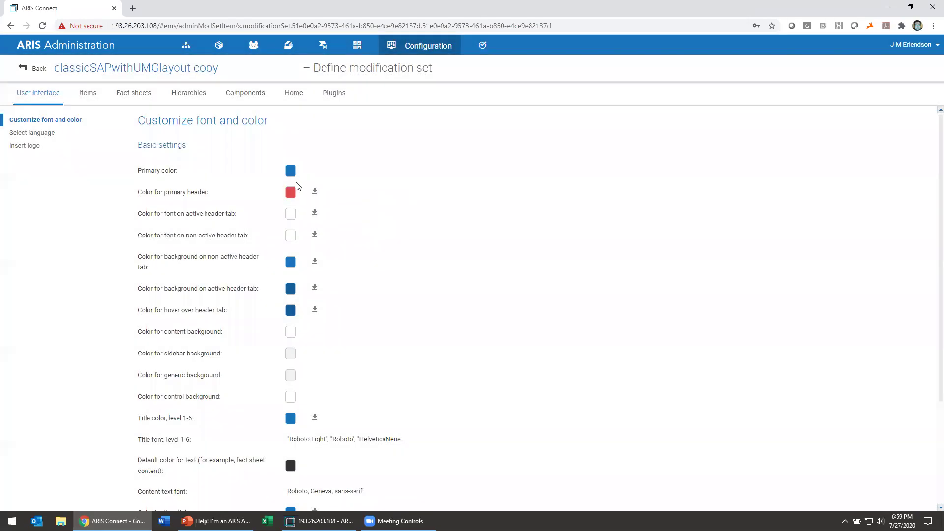
click(290, 172)
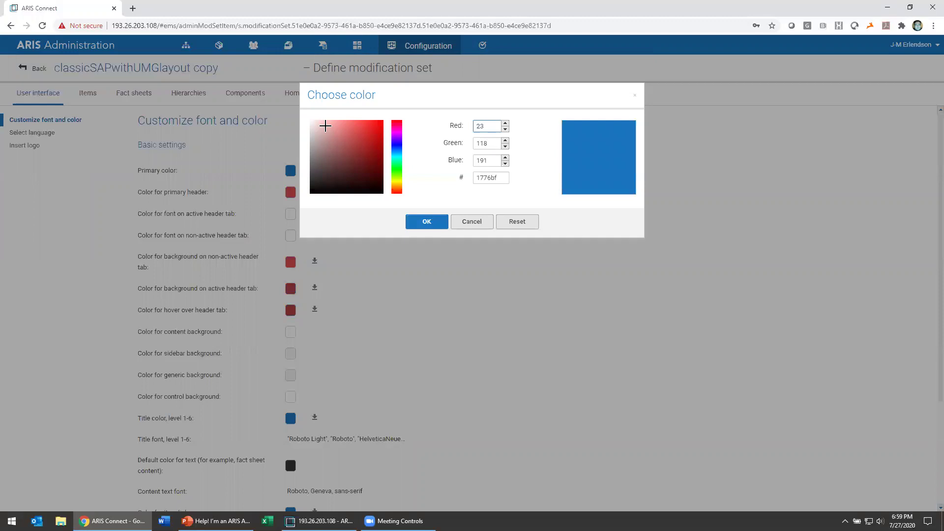
click(325, 126)
click(427, 221)
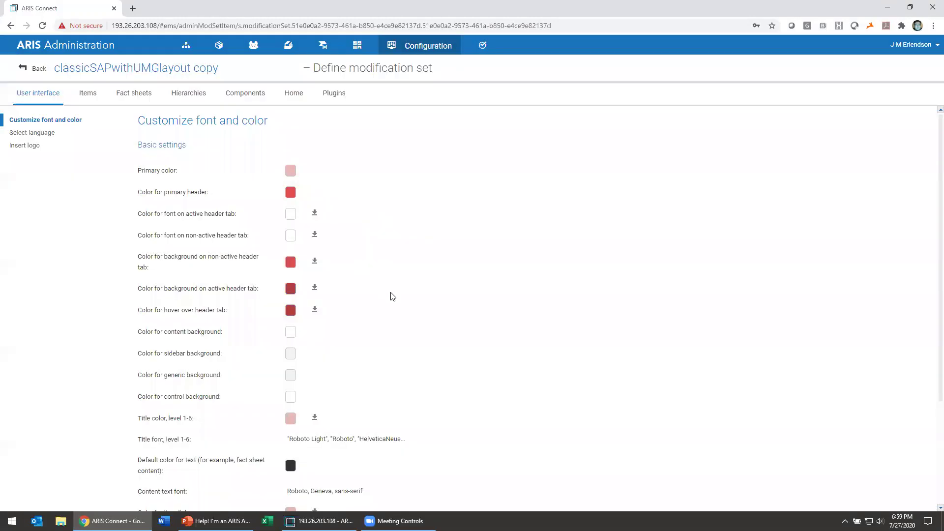
scroll(392, 297, down, 3)
scroll(392, 298, up, 3)
Browse the copy's additional languages, then go to its Insert logo page.
click(36, 136)
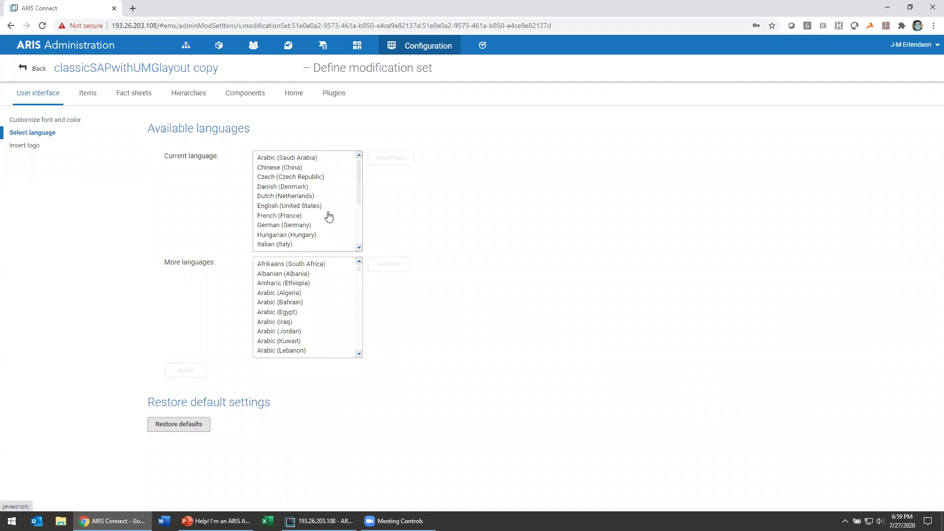
click(359, 272)
drag(359, 273, 353, 172)
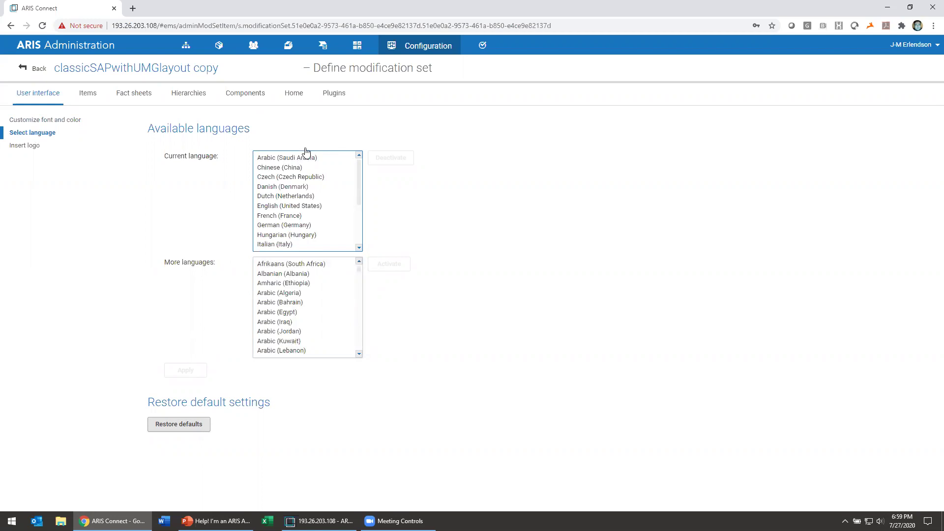
click(31, 150)
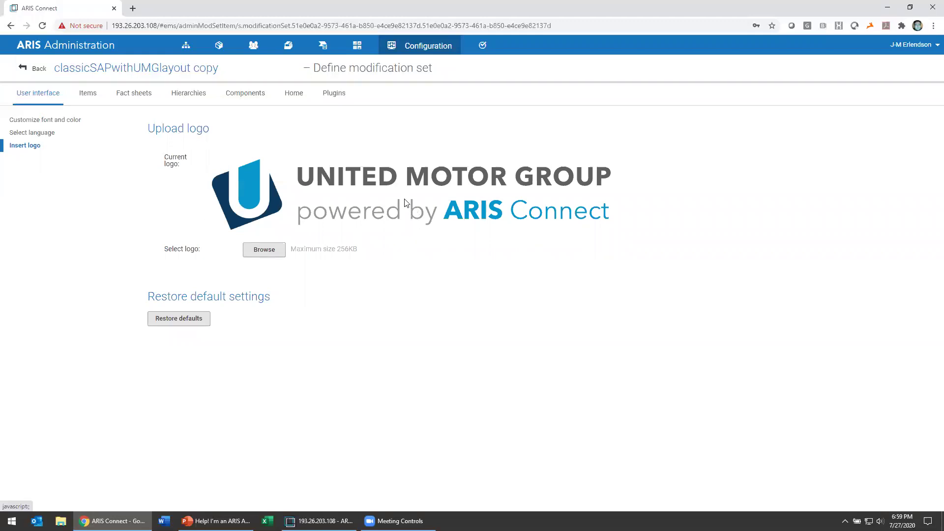
Upload Bell Icon from the Collateral folder as the copy's logo after Software AG Logo is rejected.
click(282, 255)
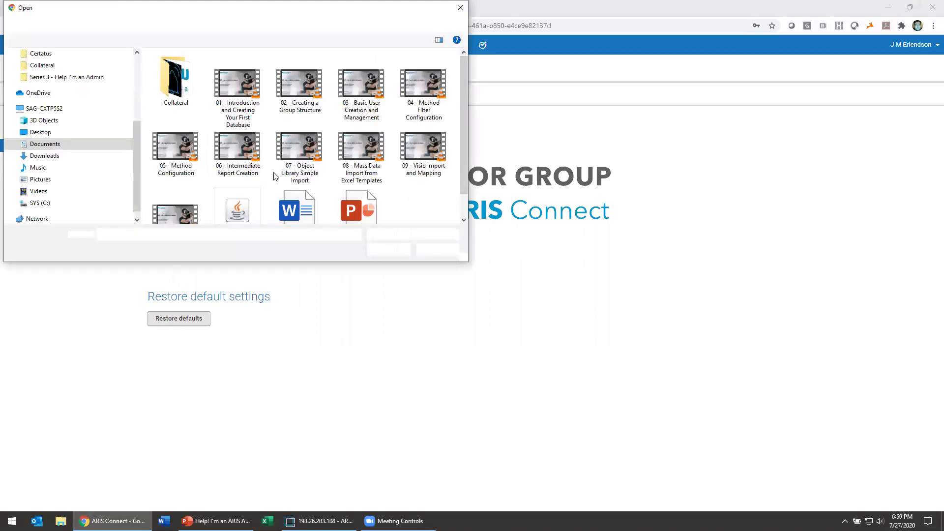
double_click(189, 86)
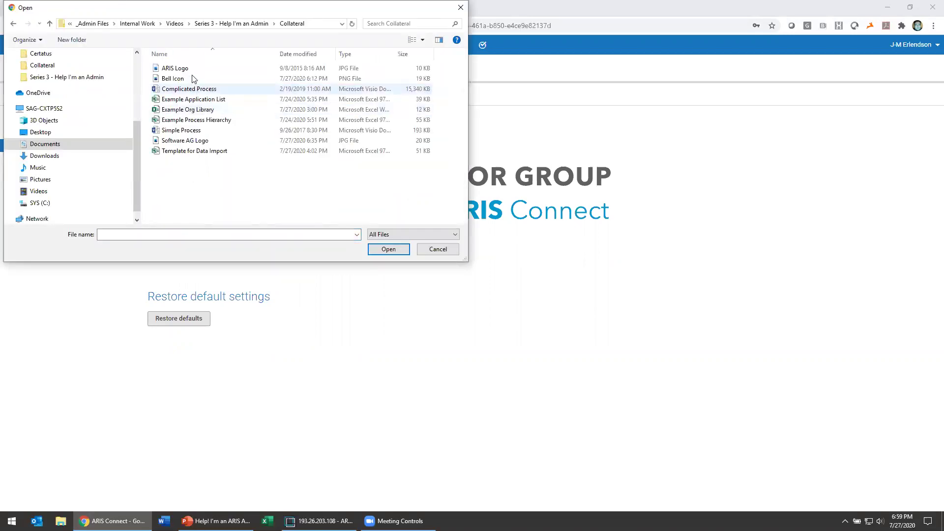
click(195, 140)
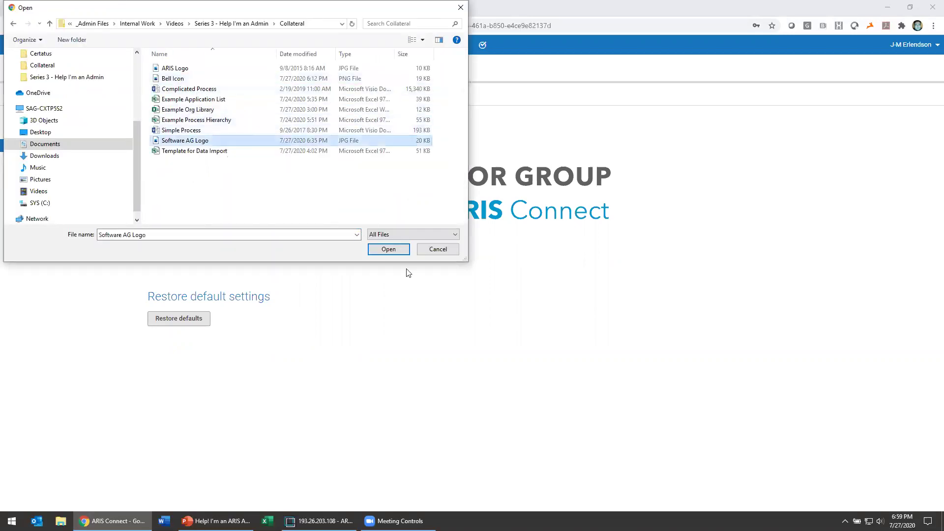
click(388, 251)
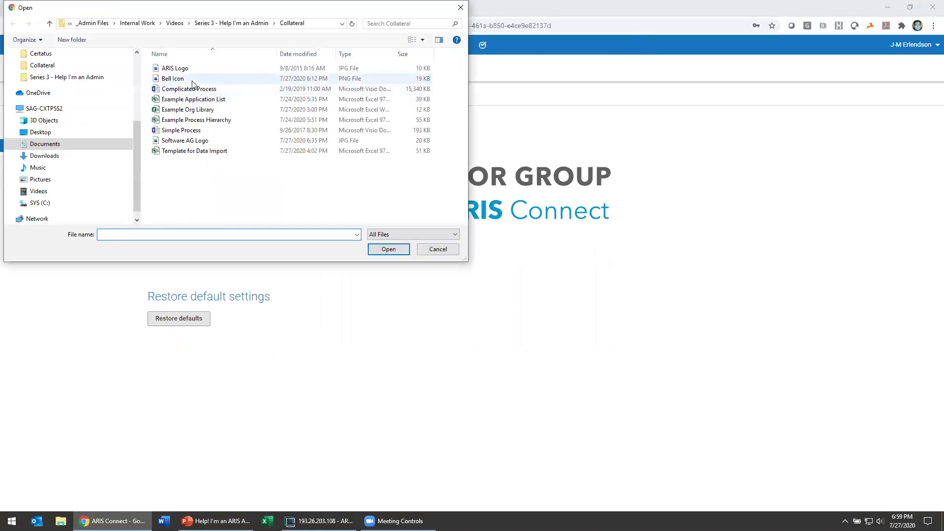
click(174, 79)
click(392, 253)
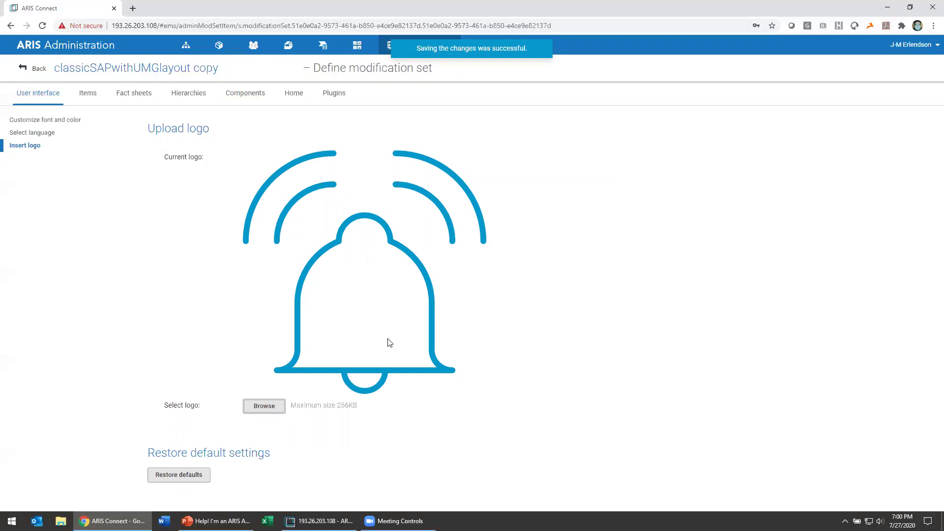
Revisit the language and logo pages, then open the Fact sheets definitions.
click(33, 135)
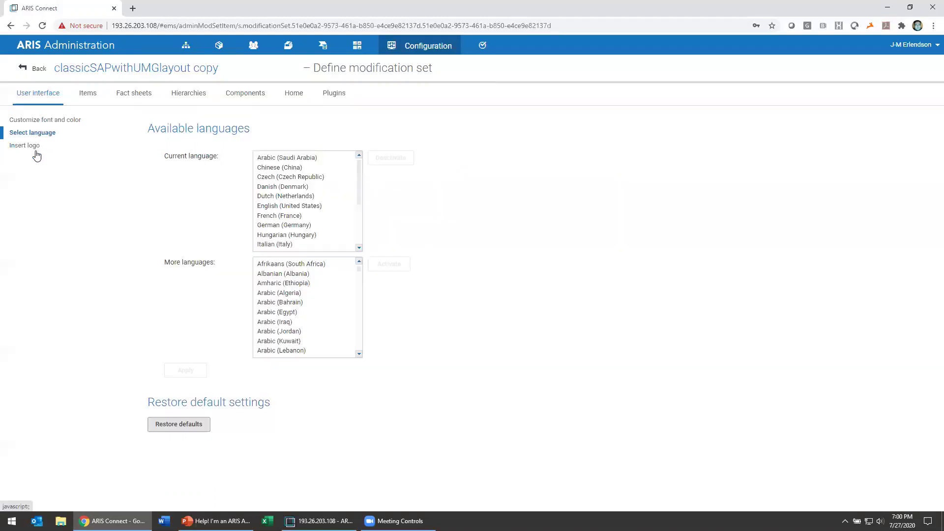
click(35, 146)
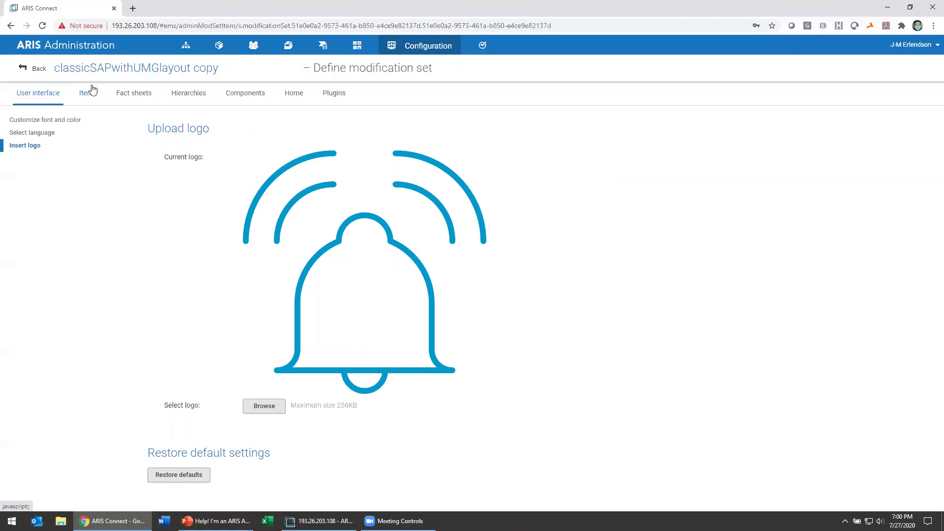
click(291, 93)
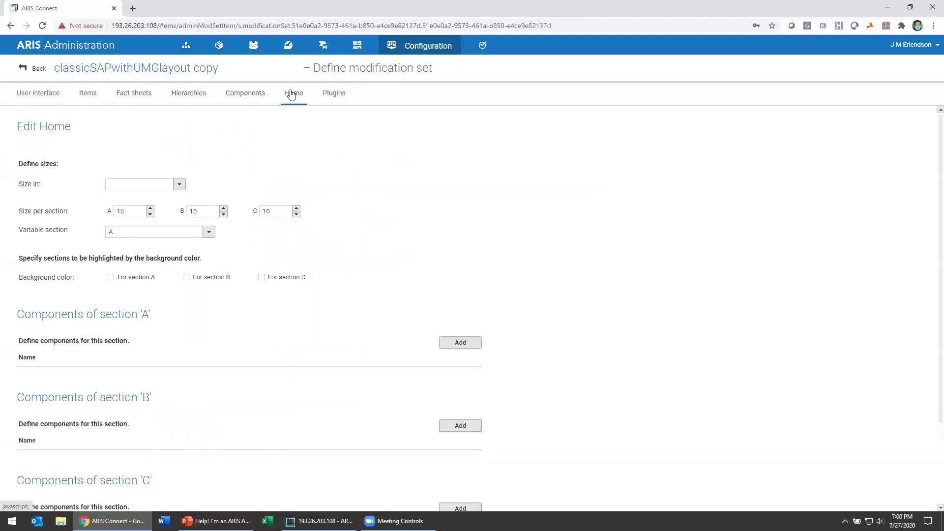
click(94, 94)
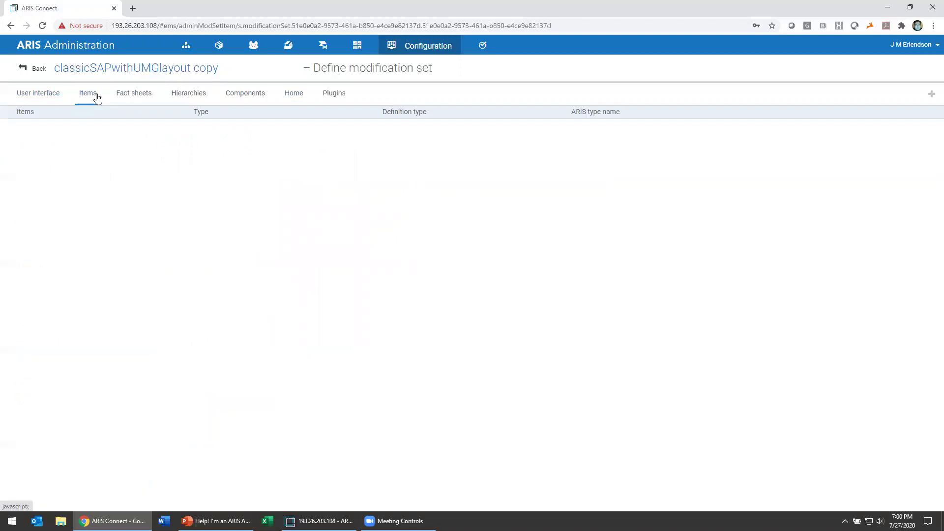
click(128, 94)
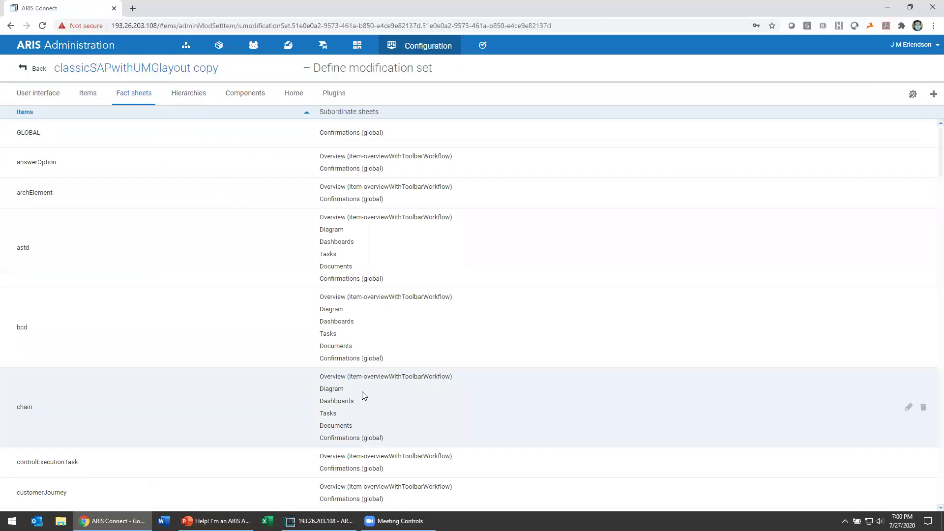
Review the subordinate sheets of the default item and customerJourneyMap, then open Edit Home.
scroll(364, 238, down, 8)
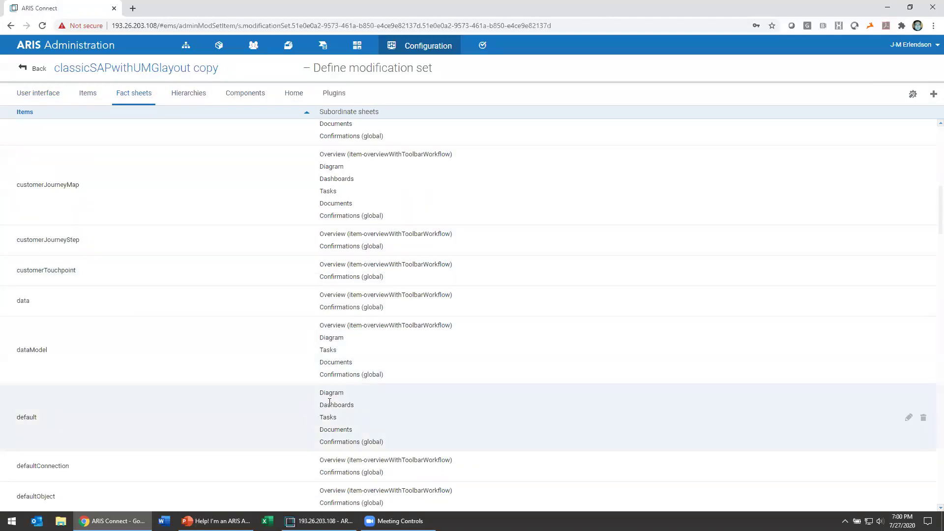
drag(323, 392, 387, 448)
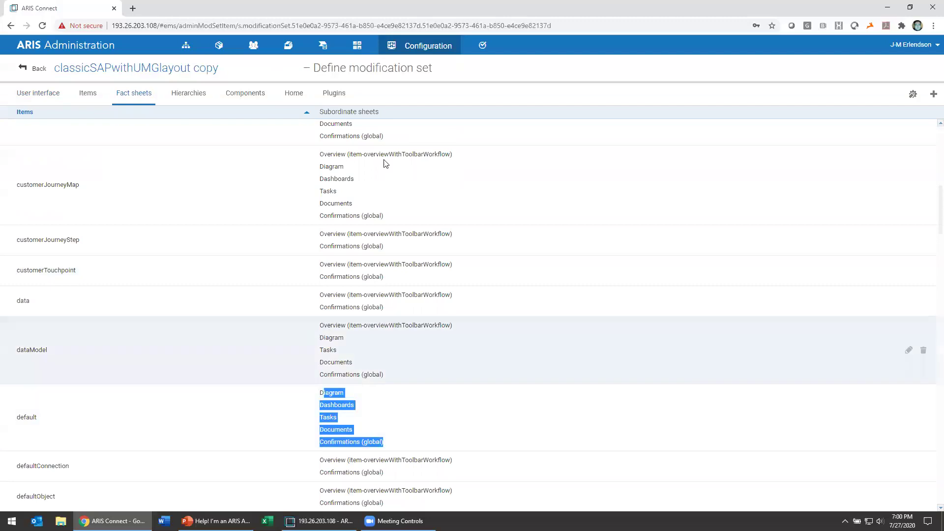
drag(321, 152, 421, 216)
click(383, 191)
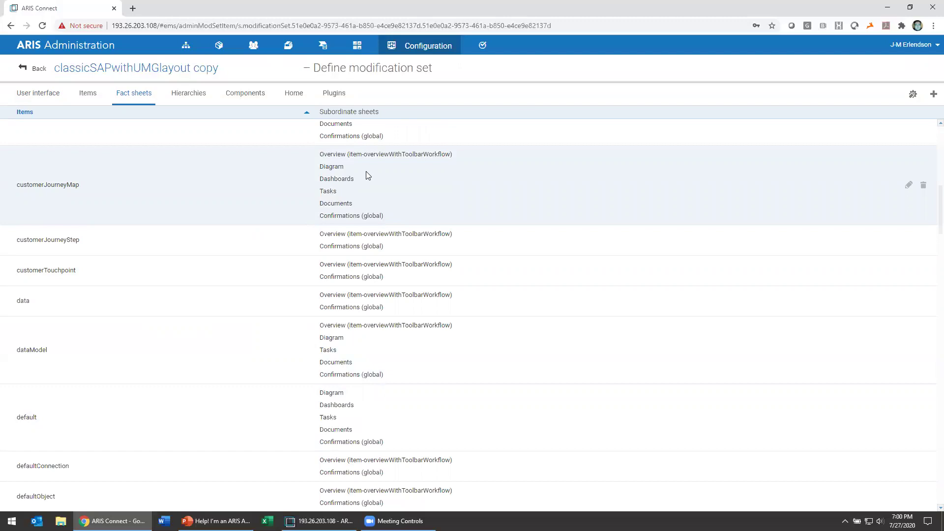
scroll(365, 171, up, 12)
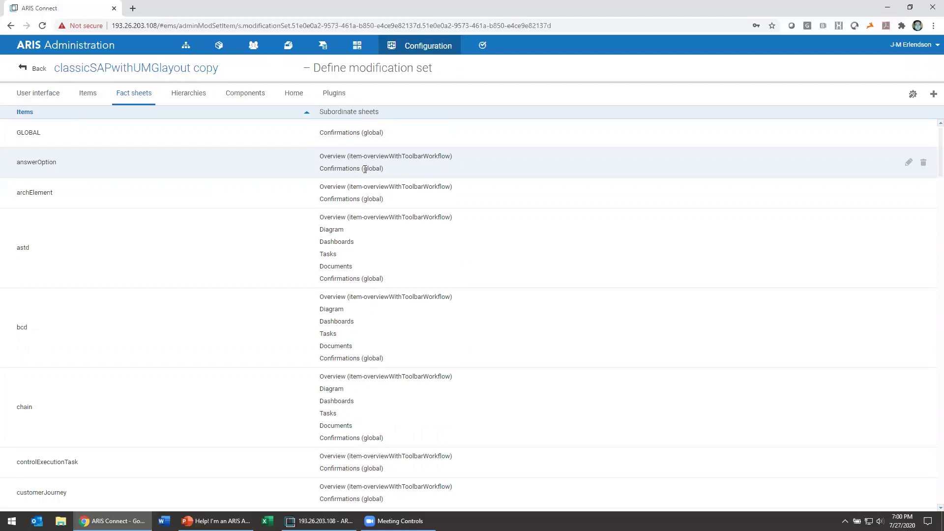
click(290, 92)
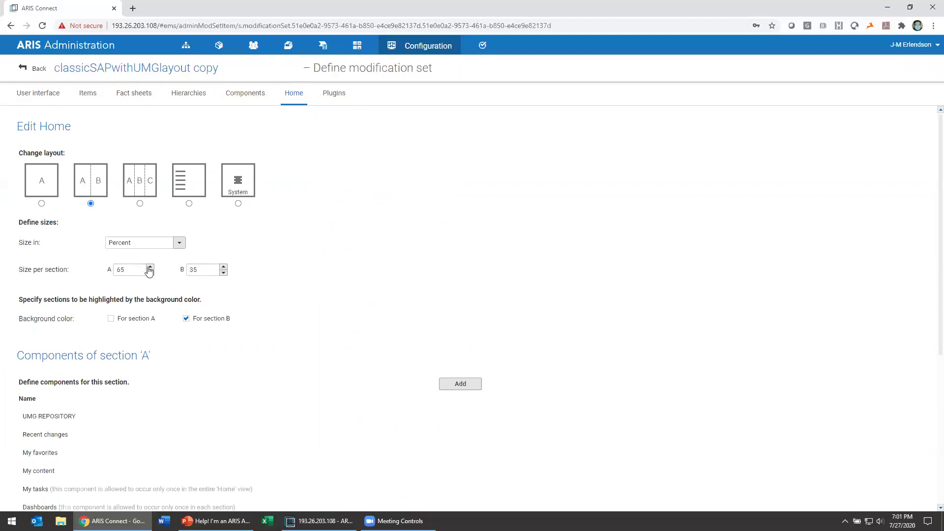
Set section B's width to 20 percent, making the layout 80/20.
click(223, 267)
click(224, 272)
click(224, 272)
drag(211, 268, 176, 272)
text(20)
scroll(324, 264, down, 1)
scroll(325, 266, down, 3)
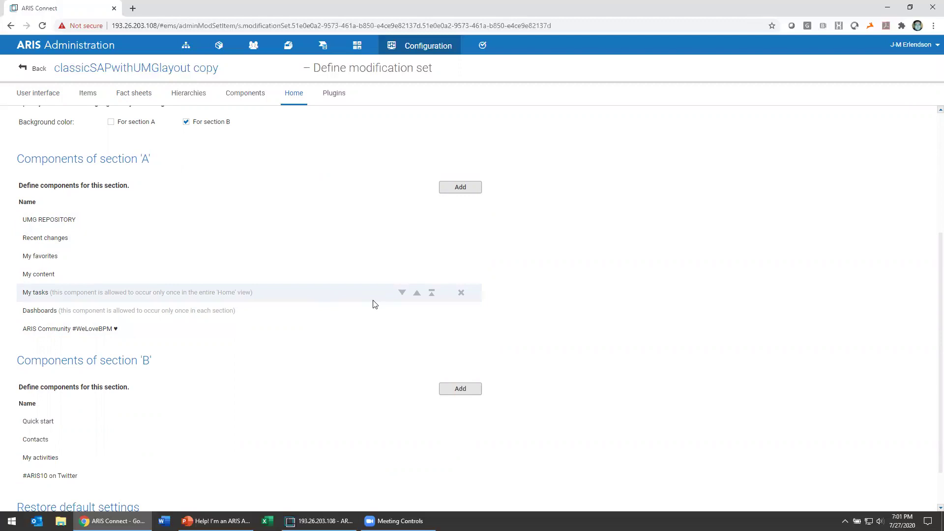
Remove My tasks and Recent changes from section A without adding a new component.
click(460, 293)
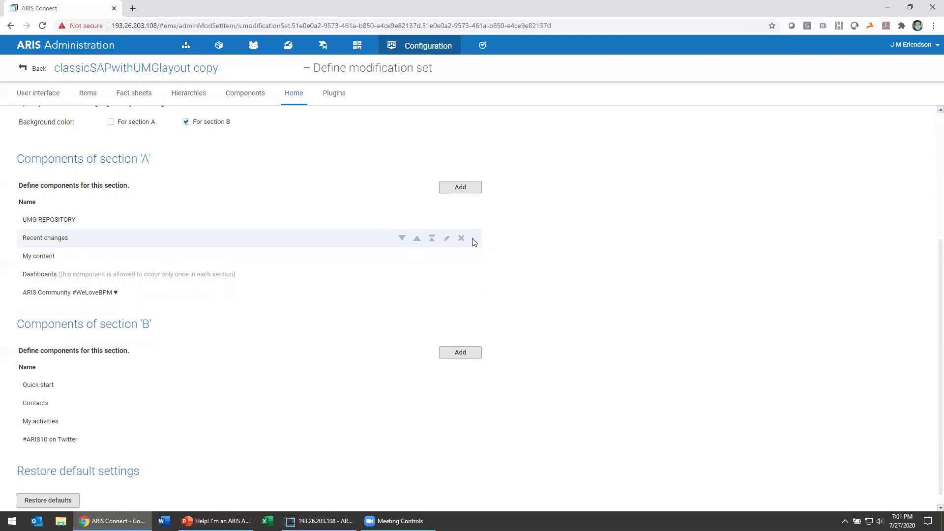
click(462, 239)
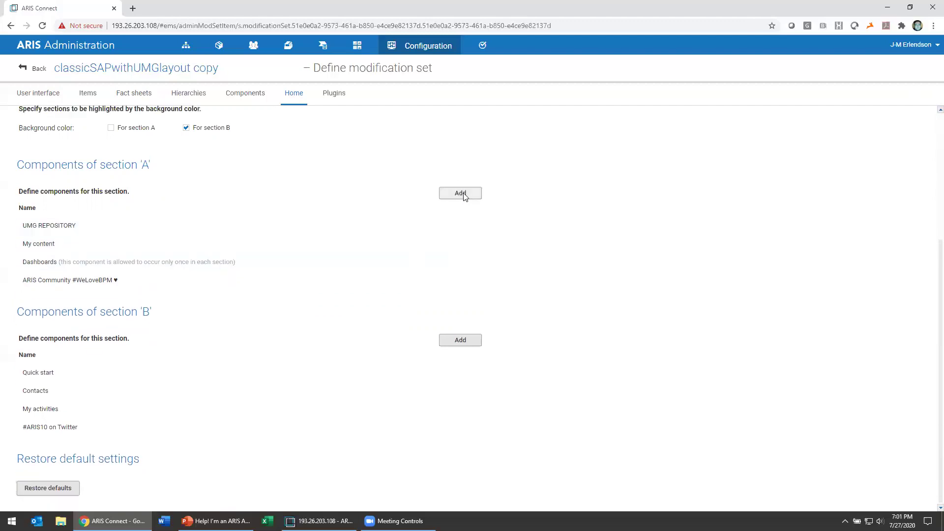
click(457, 187)
click(487, 205)
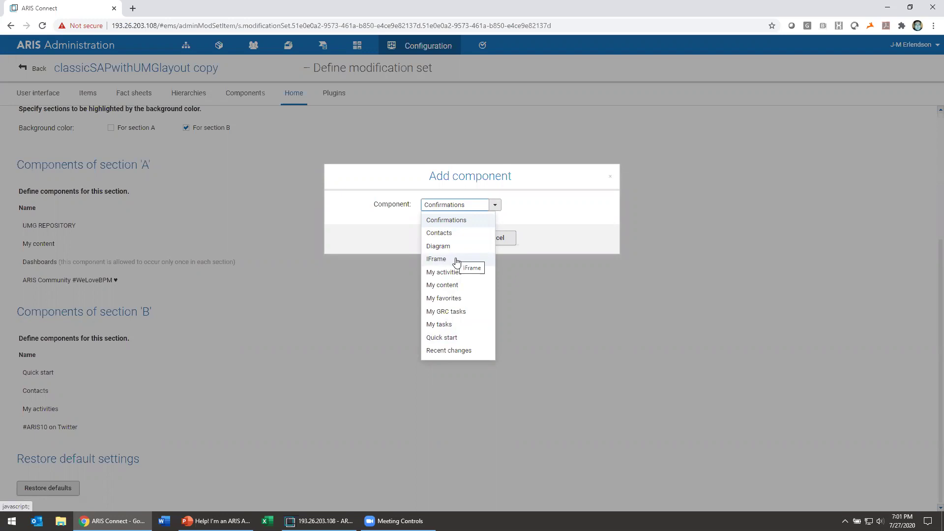
click(559, 205)
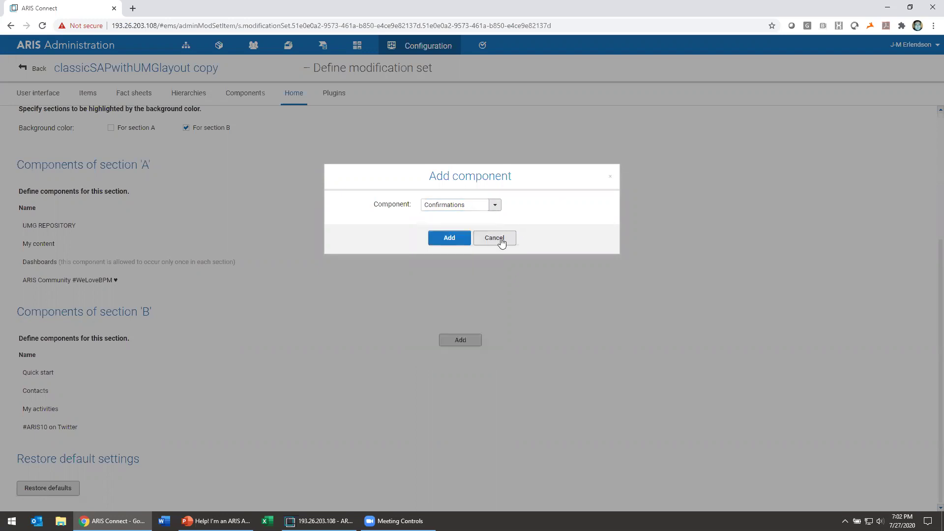
click(494, 238)
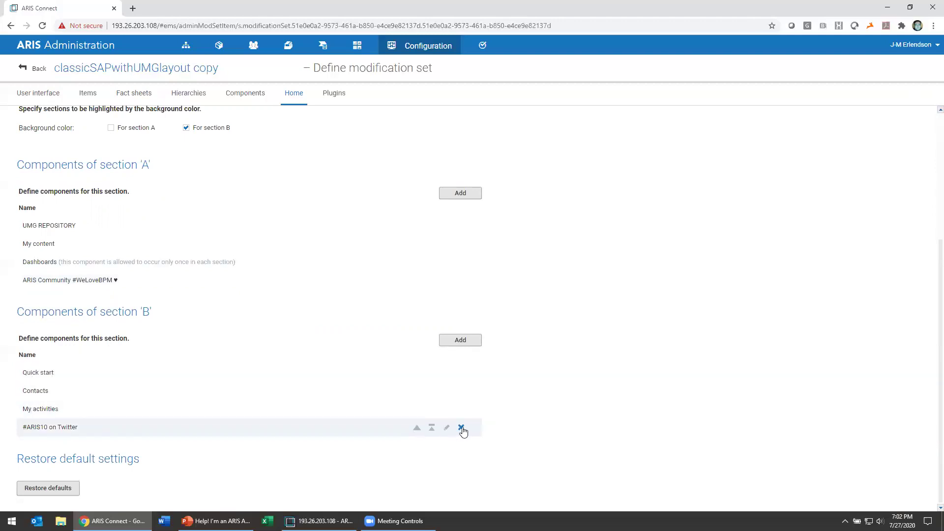
Remove #ARIS10 on Twitter, My activities and Contacts from section B.
click(462, 428)
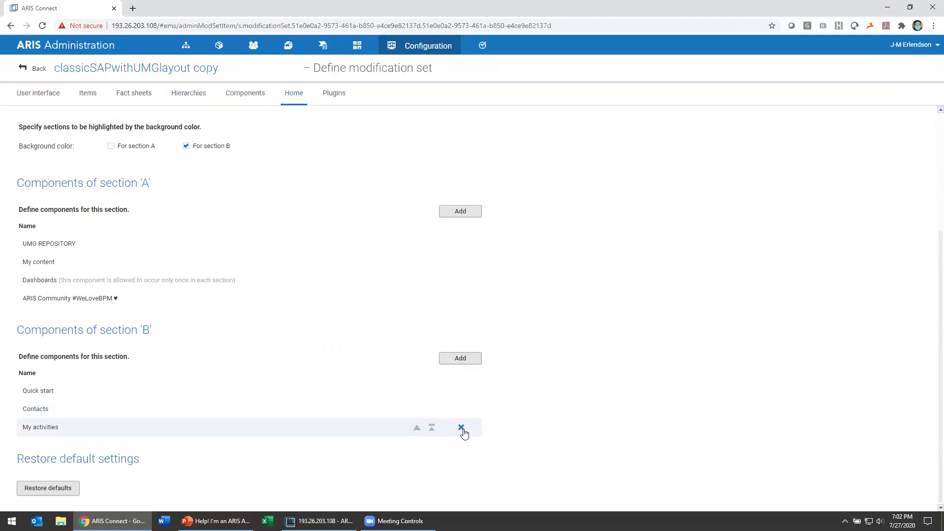
click(462, 426)
click(461, 428)
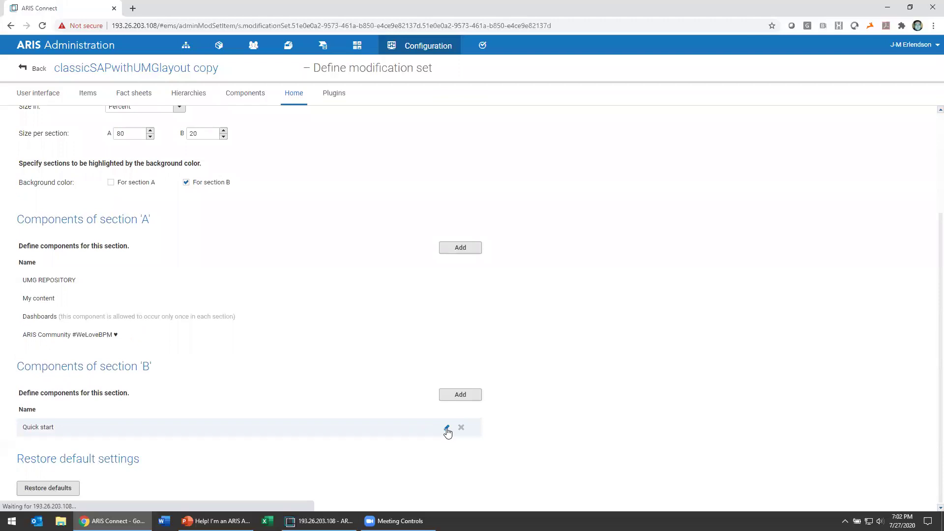
Open the Quick start settings, then show the Instances bookmarks in a new tab.
click(446, 428)
scroll(463, 222, down, 7)
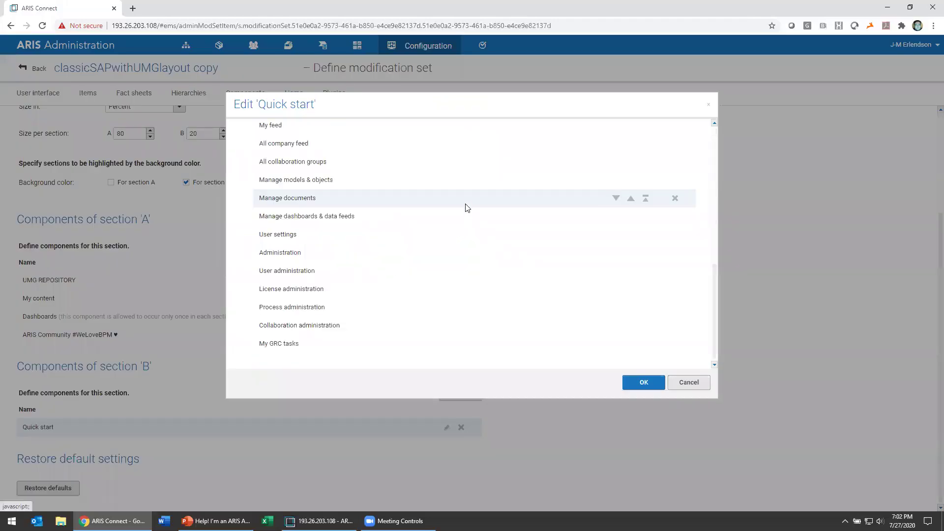
scroll(463, 216, up, 3)
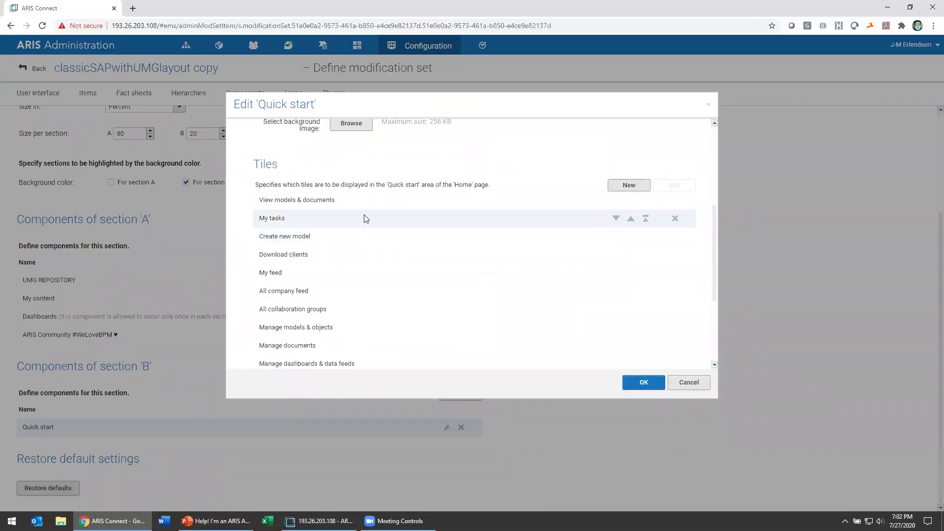
scroll(365, 219, up, 2)
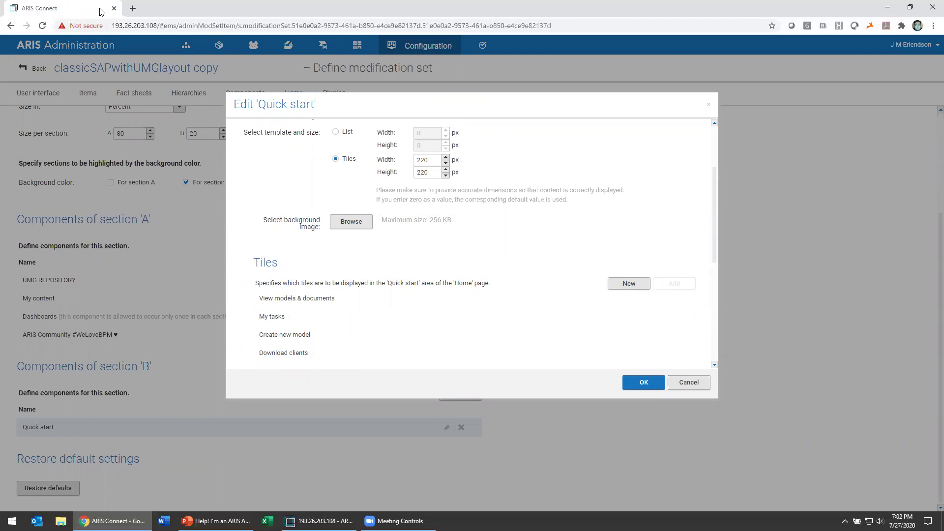
click(133, 8)
click(777, 40)
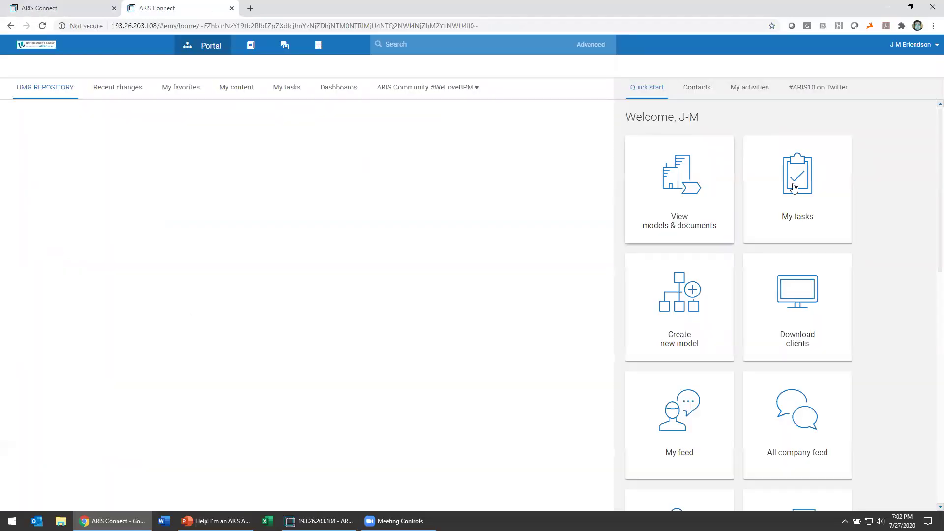
Scroll down the portal home to view the Quick start tiles through Collaboration administration.
scroll(825, 424, down, 3)
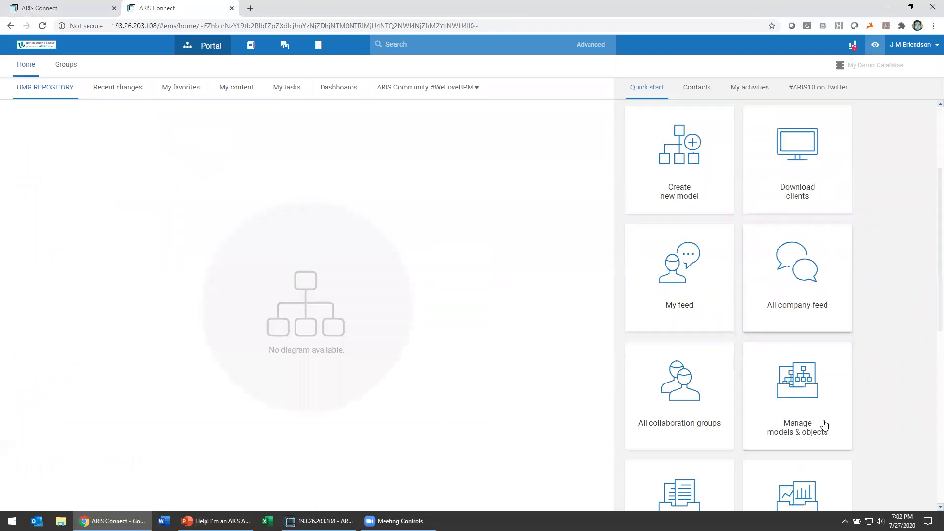
scroll(679, 358, down, 1)
scroll(682, 383, down, 5)
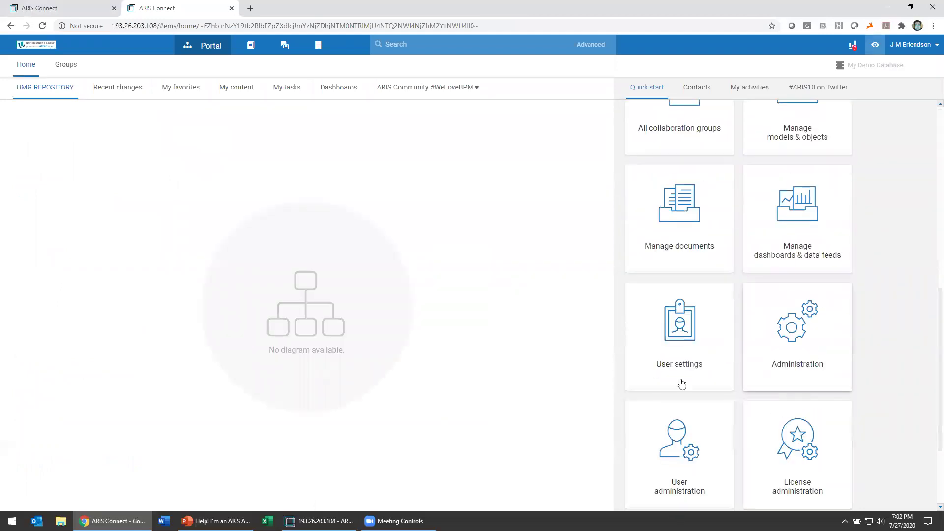
scroll(701, 443, down, 3)
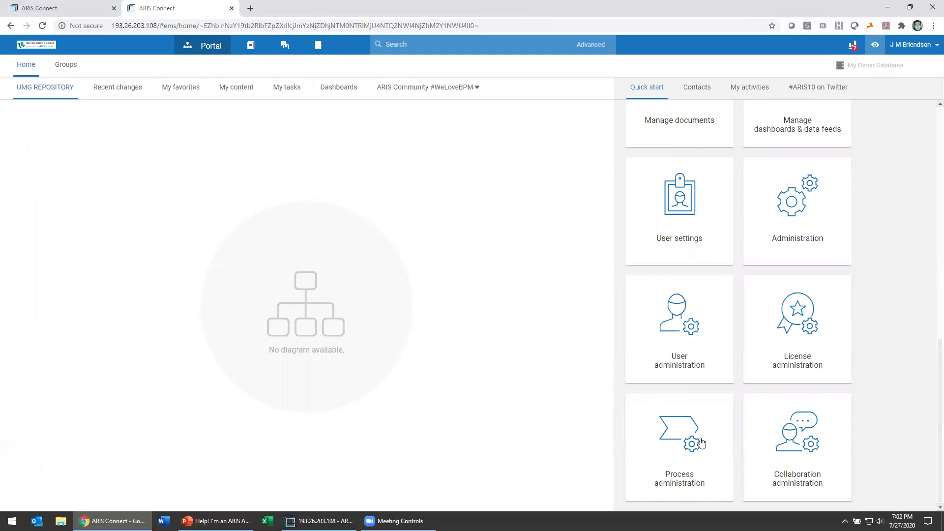
Remove the GRC tasks, administration, user settings, dashboards and documents tiles from Quick start.
click(81, 8)
scroll(423, 295, down, 5)
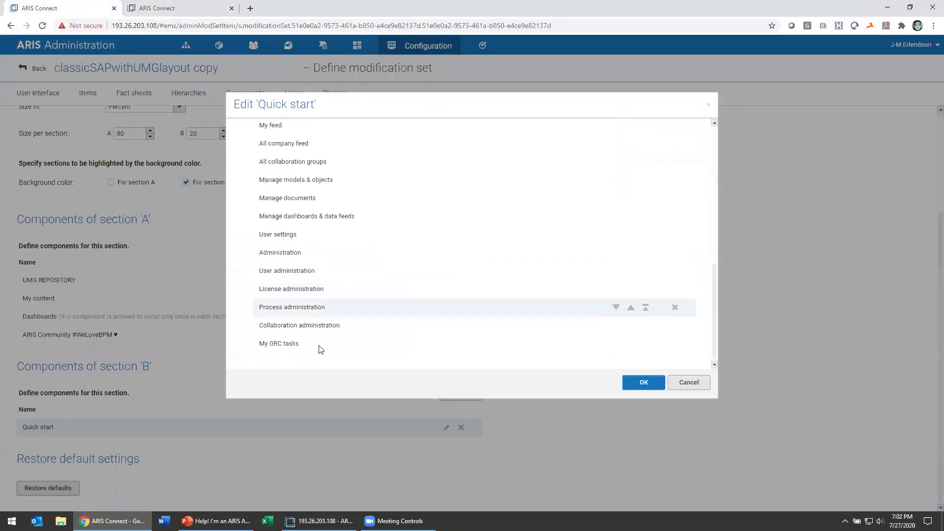
click(675, 343)
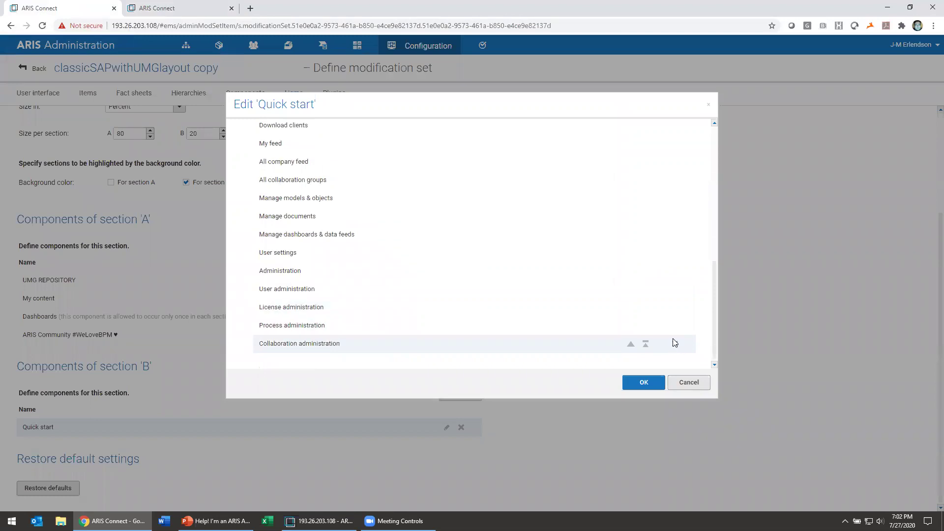
click(675, 344)
click(676, 344)
click(676, 345)
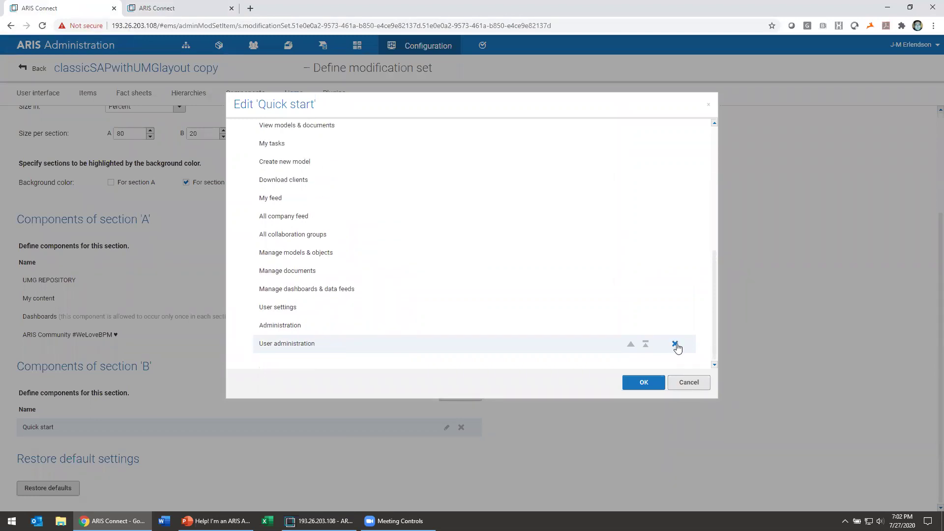
click(675, 344)
click(675, 344)
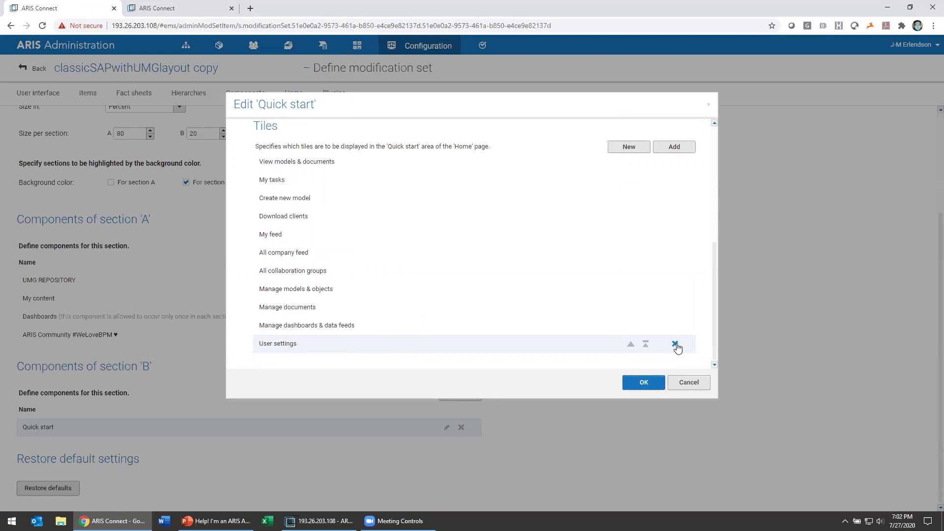
click(675, 343)
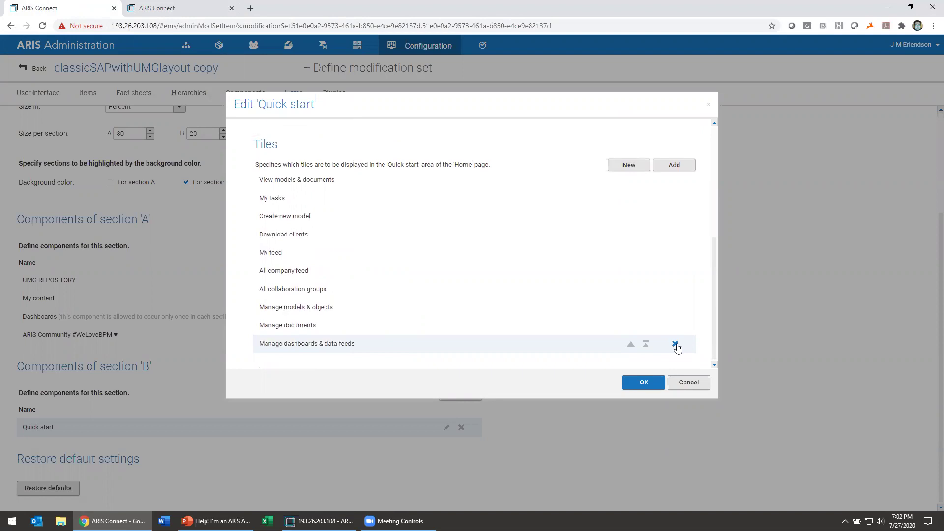
click(676, 344)
click(675, 344)
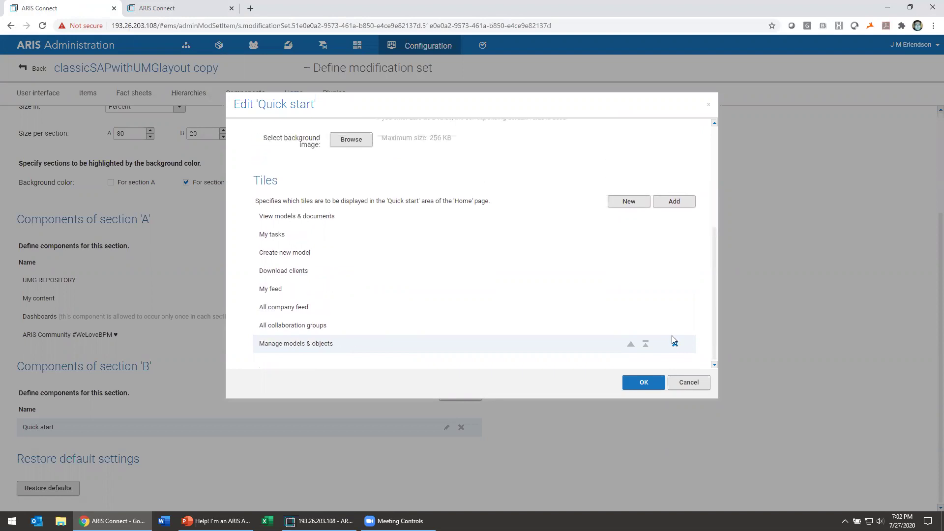
Remove the collaboration groups, company feed, My feed and My tasks tiles, then save.
click(675, 329)
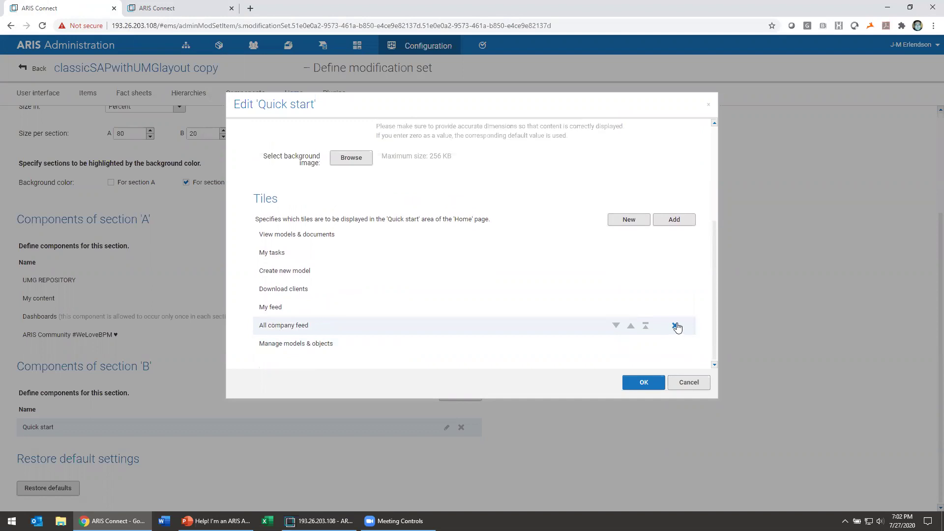
click(677, 328)
click(677, 328)
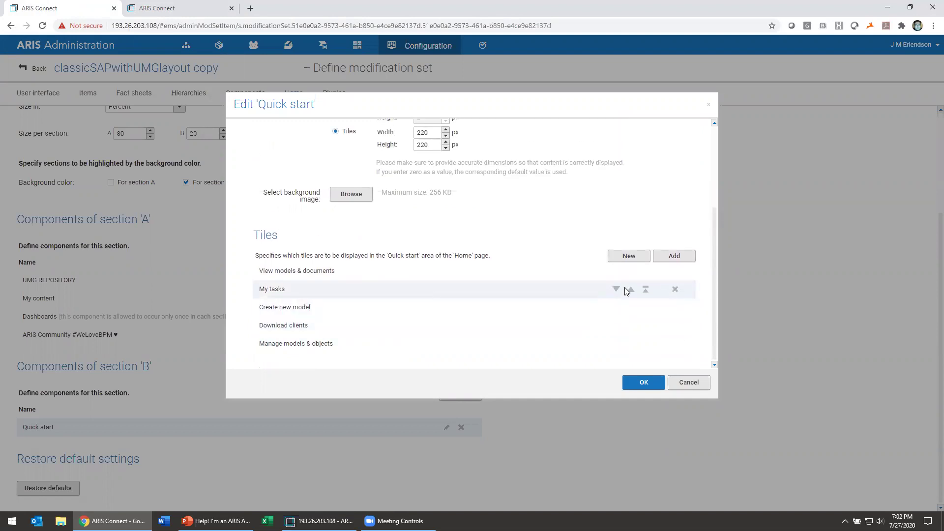
click(676, 291)
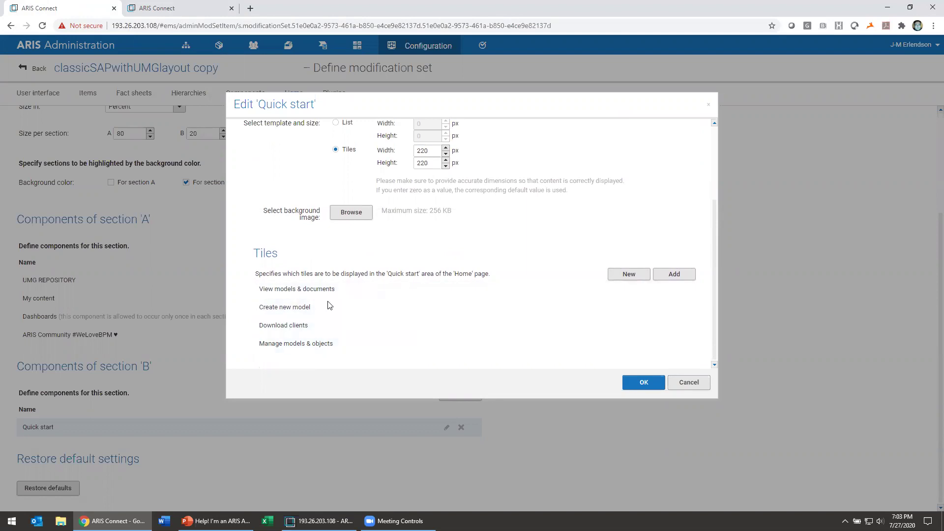
scroll(386, 301, up, 3)
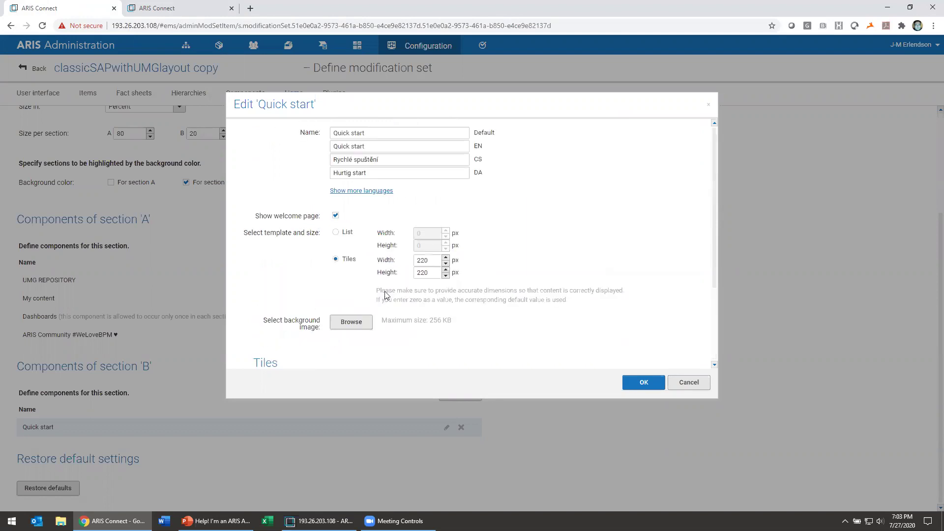
click(635, 384)
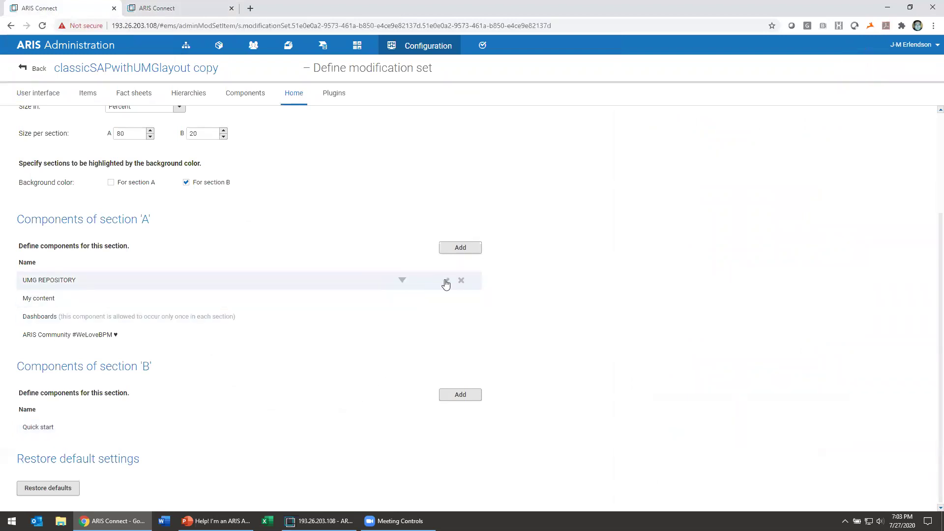
Rename the UMG REPOSITORY component's Default and EN names to 'Example Database'.
click(447, 282)
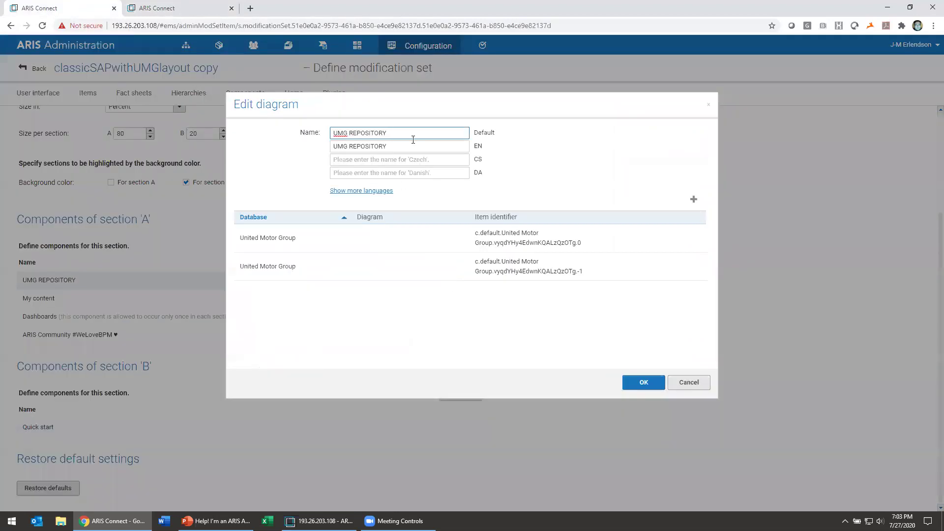
drag(411, 135, 276, 131)
text(Example Database)
key(Tab)
text(E)
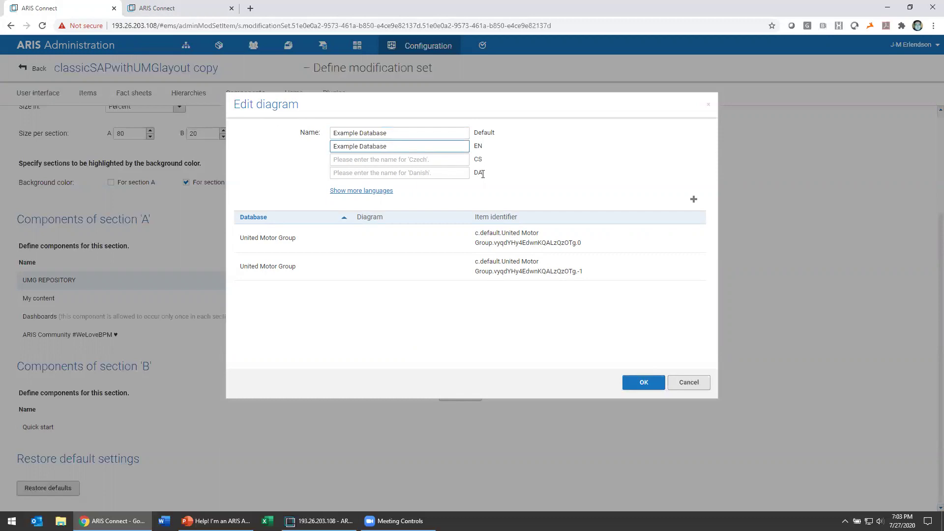
click(536, 153)
Inspect the linked entry's database name and item identifier, then go to the portal home tab.
drag(298, 242, 251, 245)
click(488, 233)
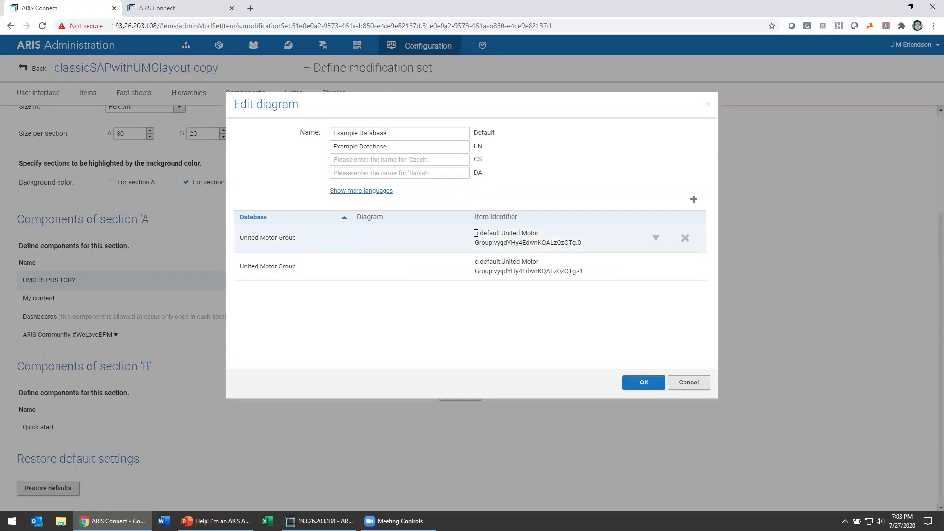
drag(476, 233, 620, 252)
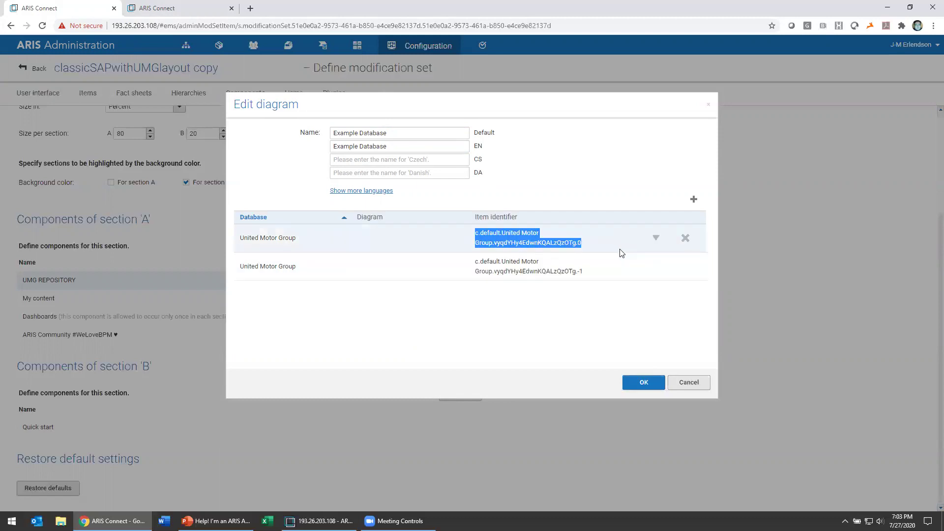
click(559, 193)
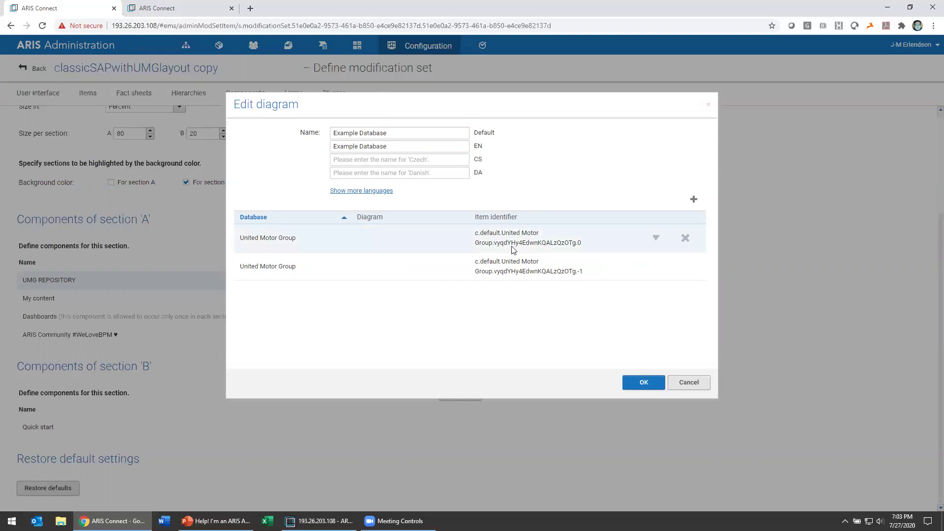
double_click(498, 215)
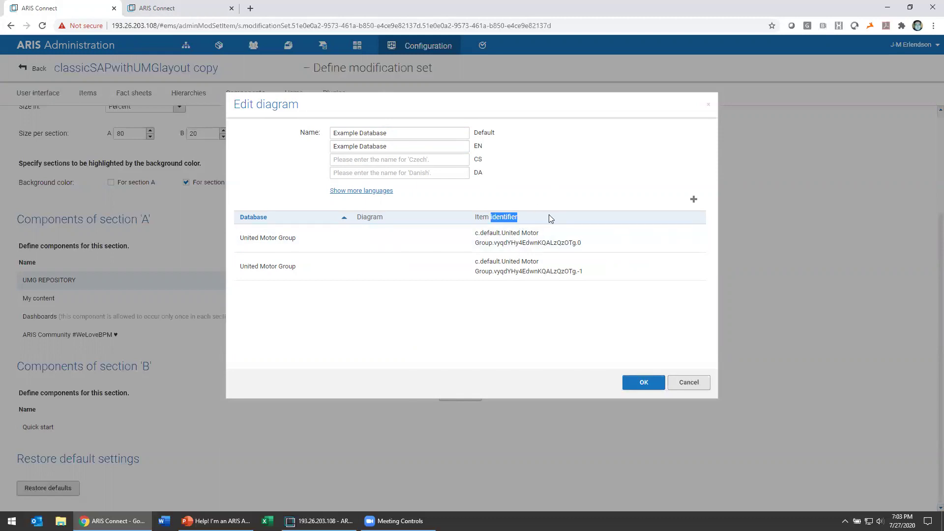
click(549, 183)
click(183, 11)
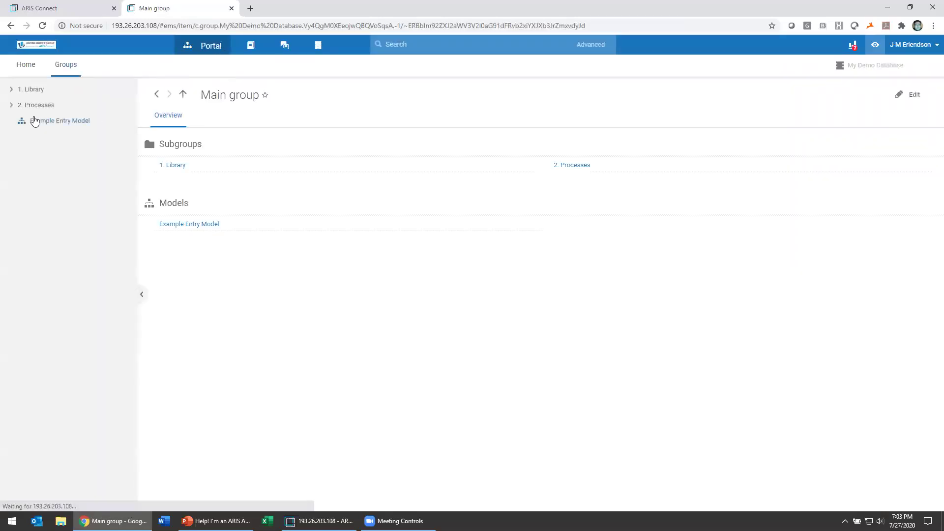
Open Example Entry Model and copy its c.structuringModel item identifier from the page address.
click(40, 122)
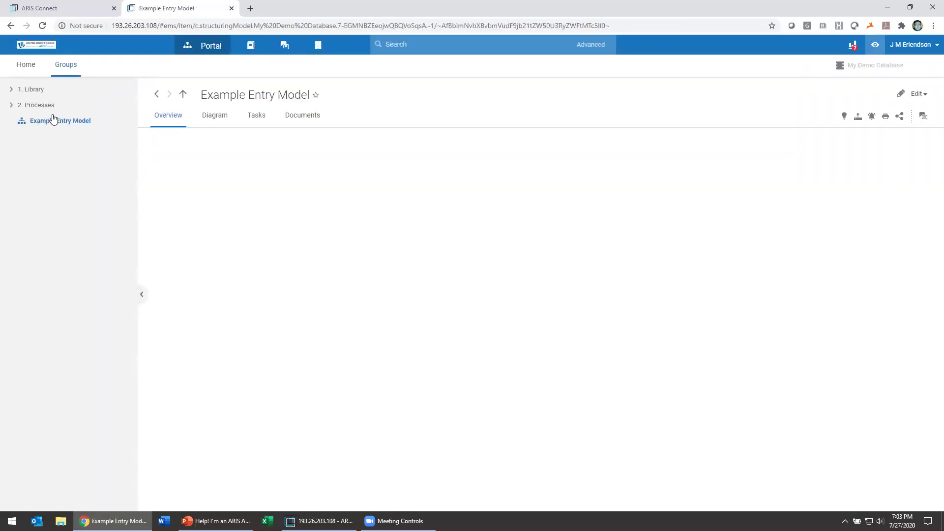
click(196, 29)
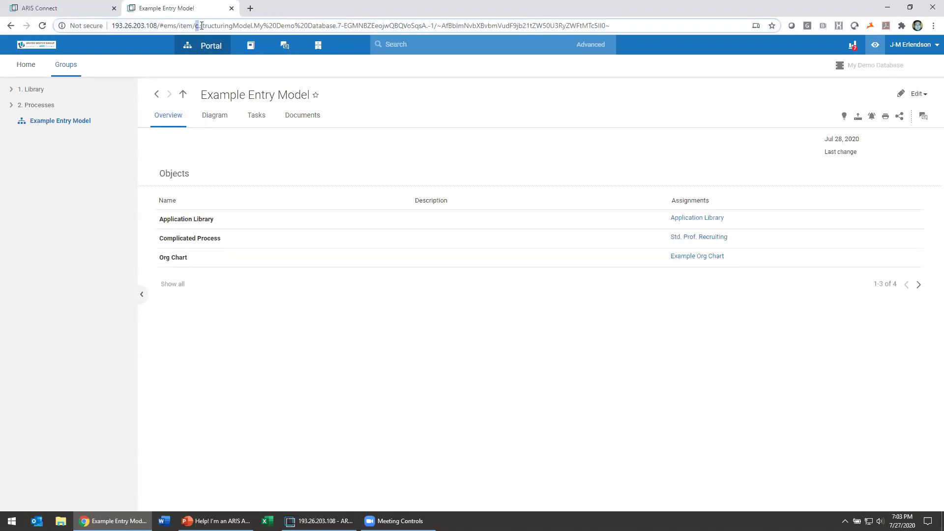
drag(227, 25, 435, 26)
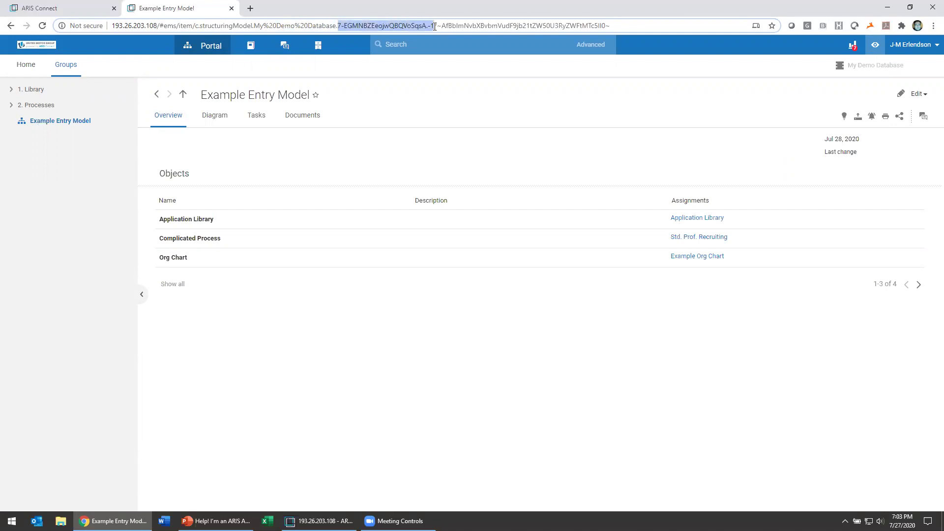
drag(197, 25, 437, 21)
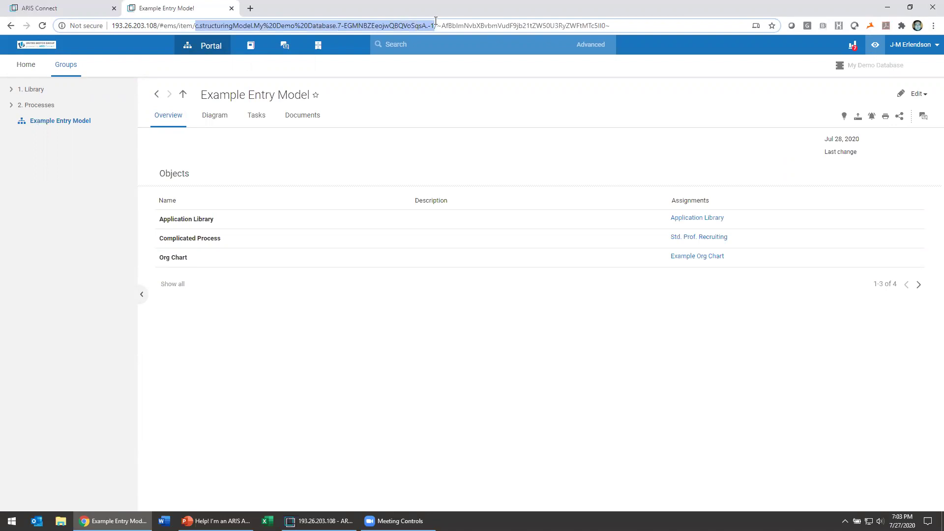
right_click(421, 26)
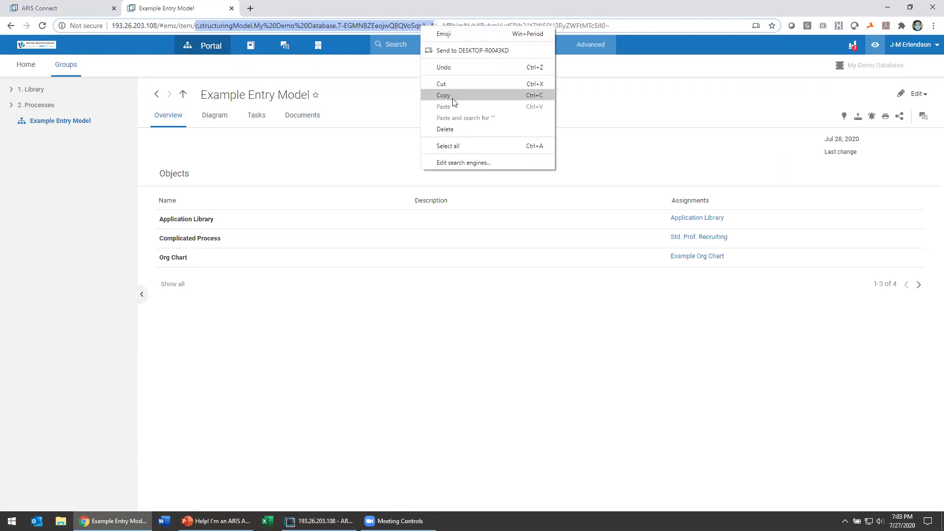
click(453, 99)
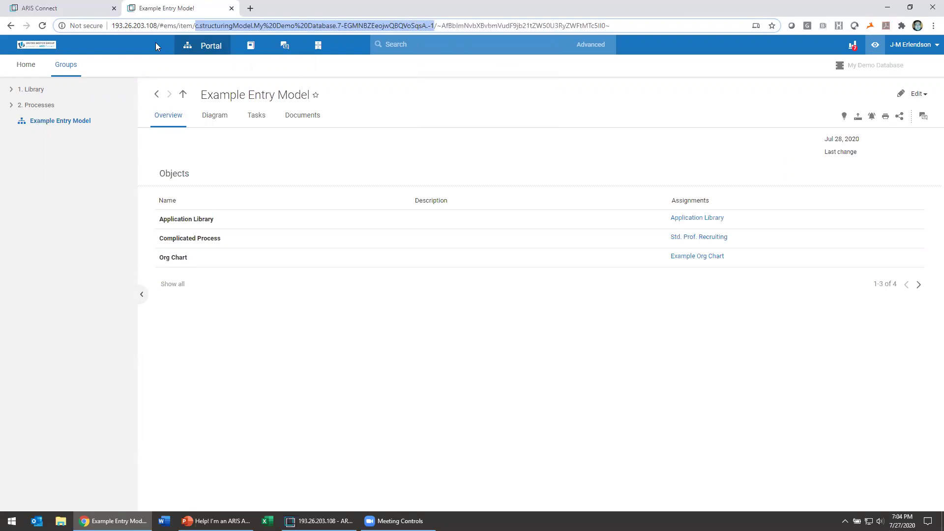
Add a new diagram entry using the pasted Example Entry Model item identifier.
click(82, 12)
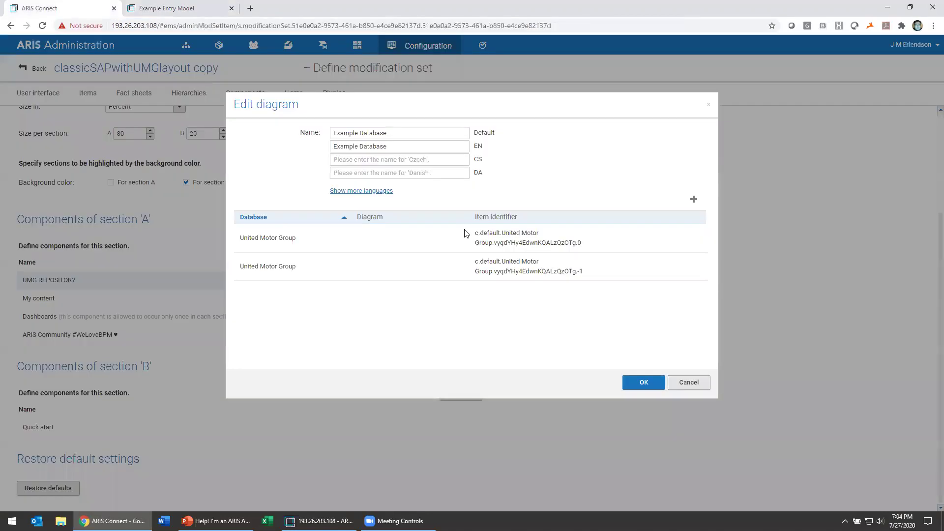
click(694, 200)
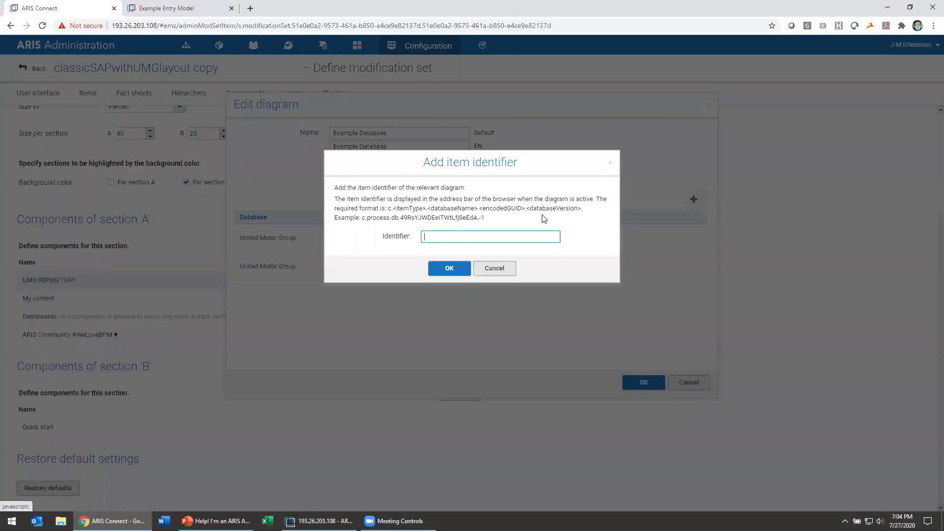
right_click(438, 243)
click(472, 318)
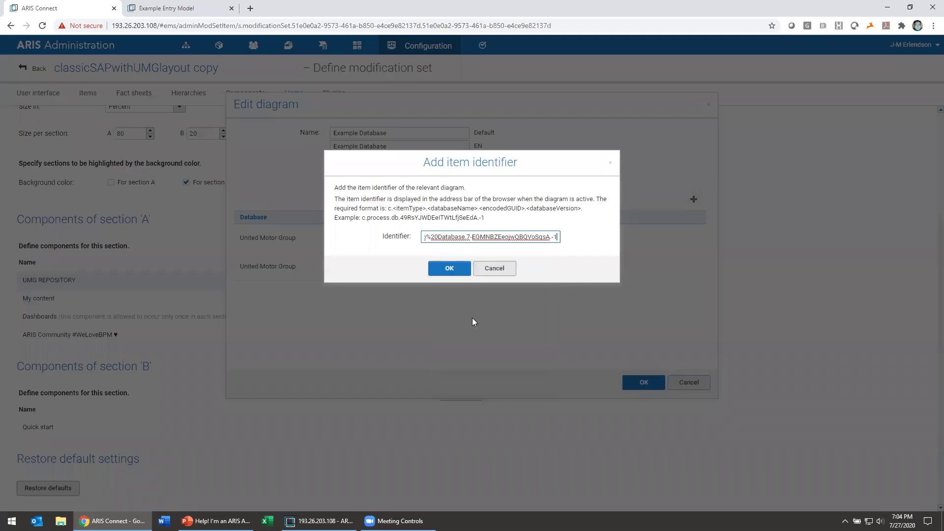
click(450, 270)
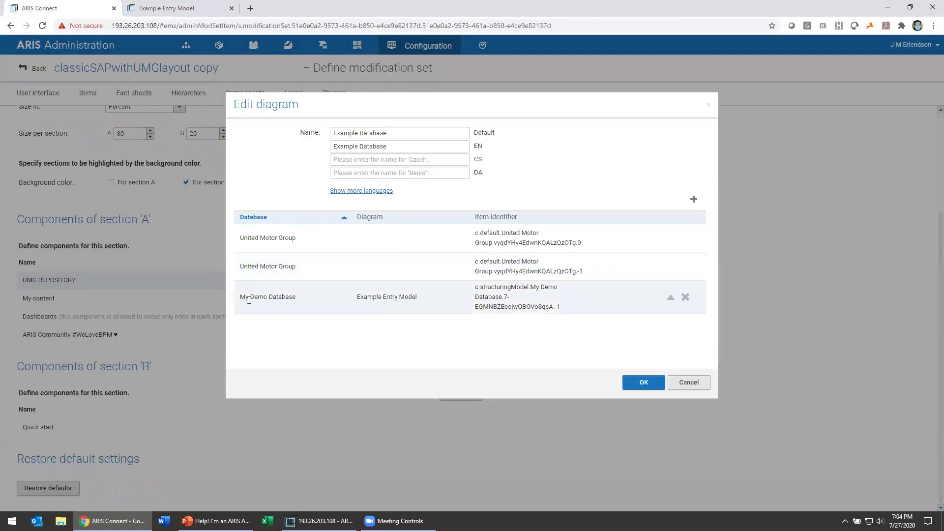
Review the new My Demo Database / Example Entry Model entry and save the component.
drag(241, 298, 297, 300)
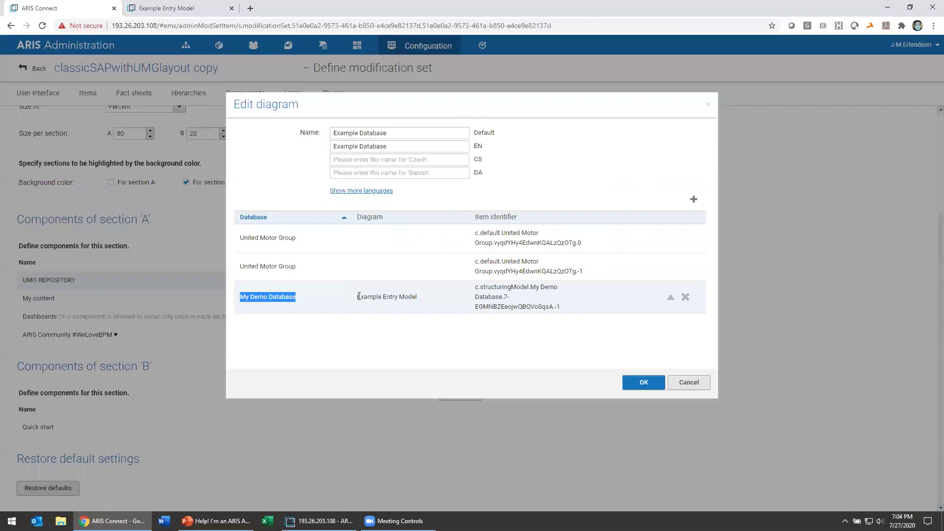
drag(359, 297, 428, 301)
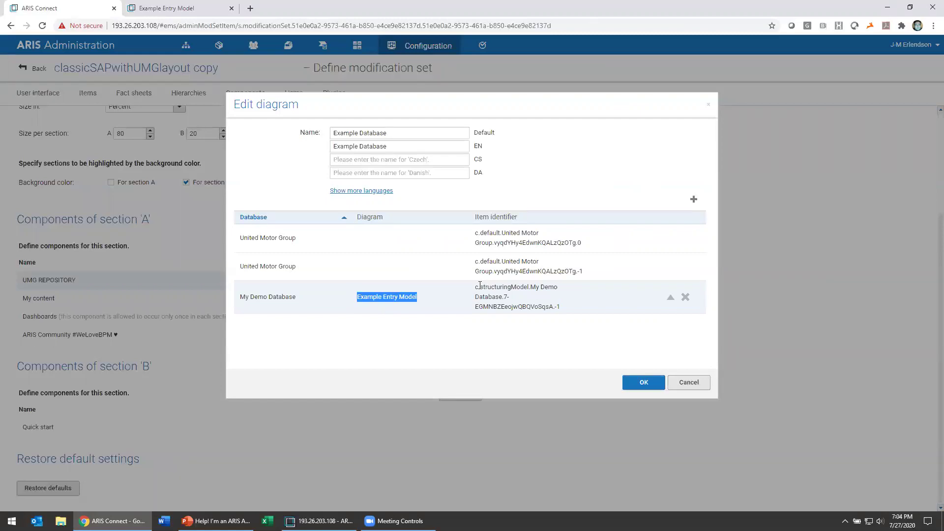
drag(480, 285, 569, 318)
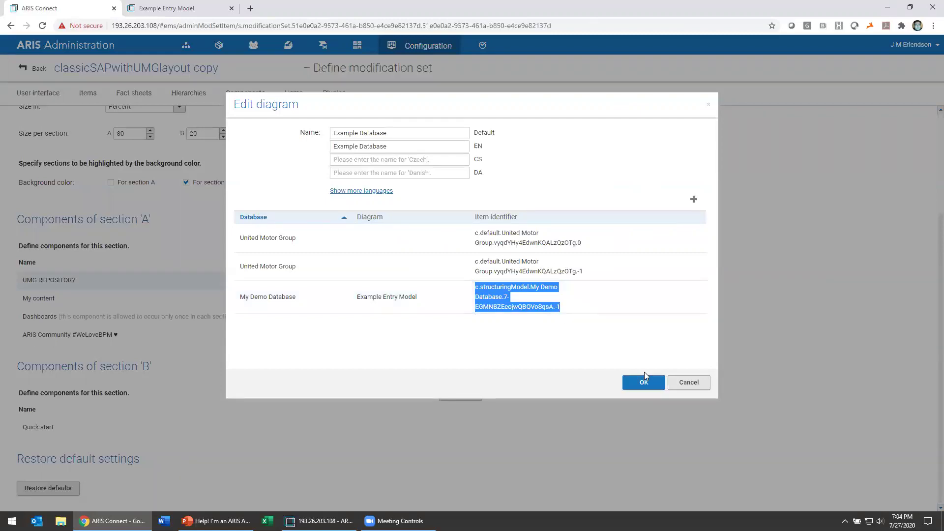
click(654, 384)
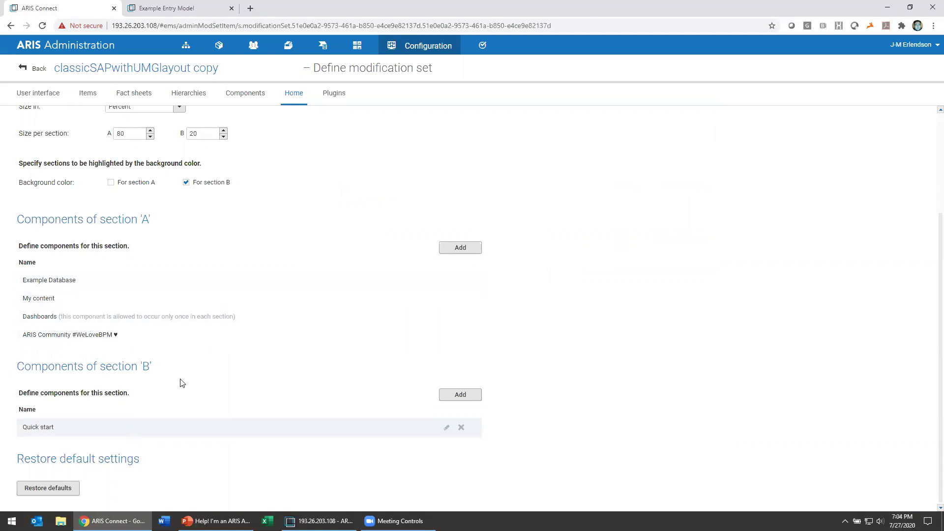
Return to the modification sets list and open the red-themed portal home with Example Database.
scroll(469, 359, up, 2)
scroll(470, 359, up, 1)
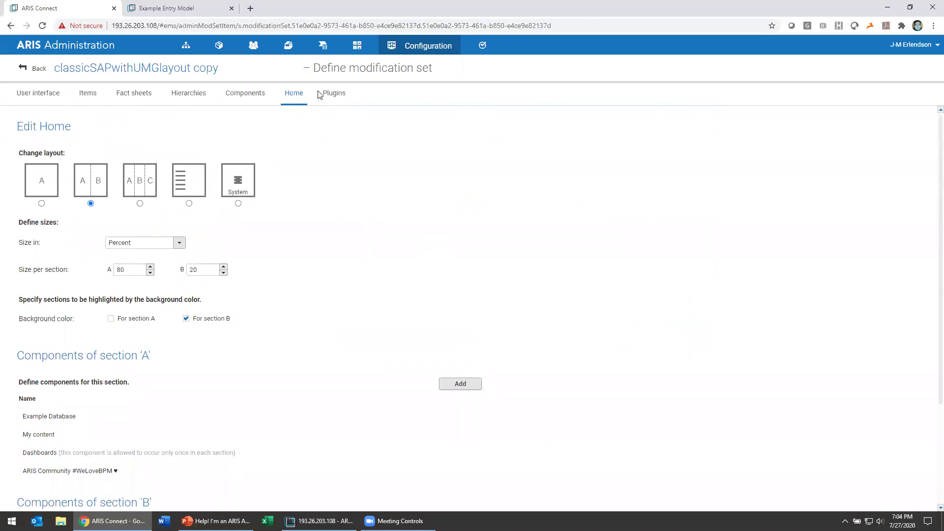
click(31, 68)
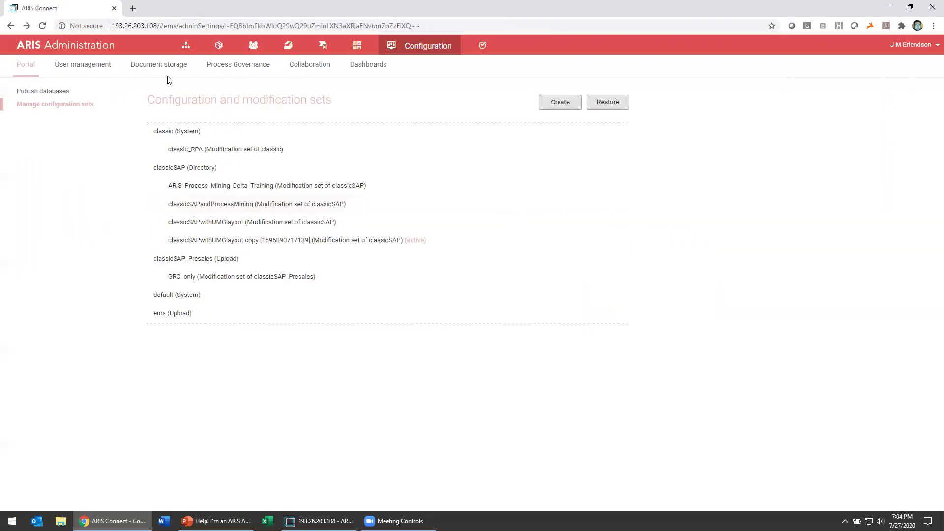
click(43, 51)
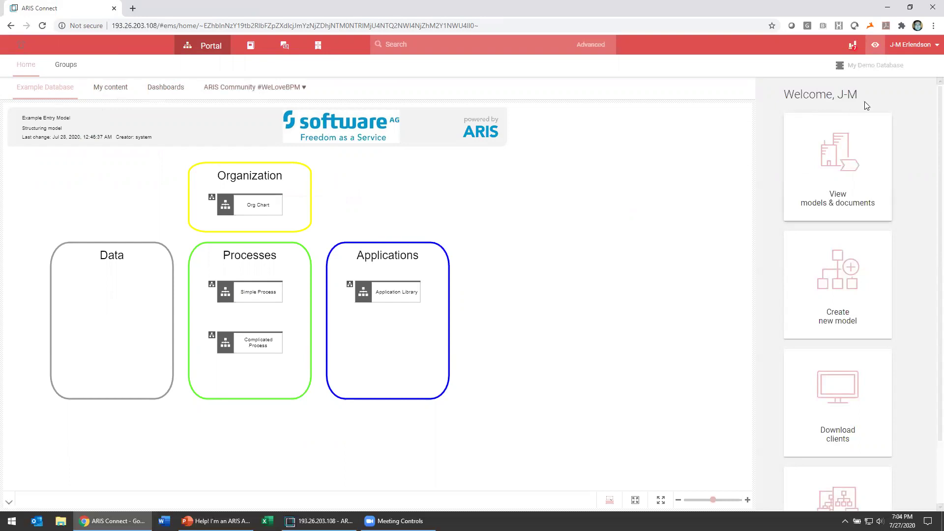
Scroll through the Welcome panel tiles beside the loaded Example Entry Model diagram.
scroll(873, 162, down, 2)
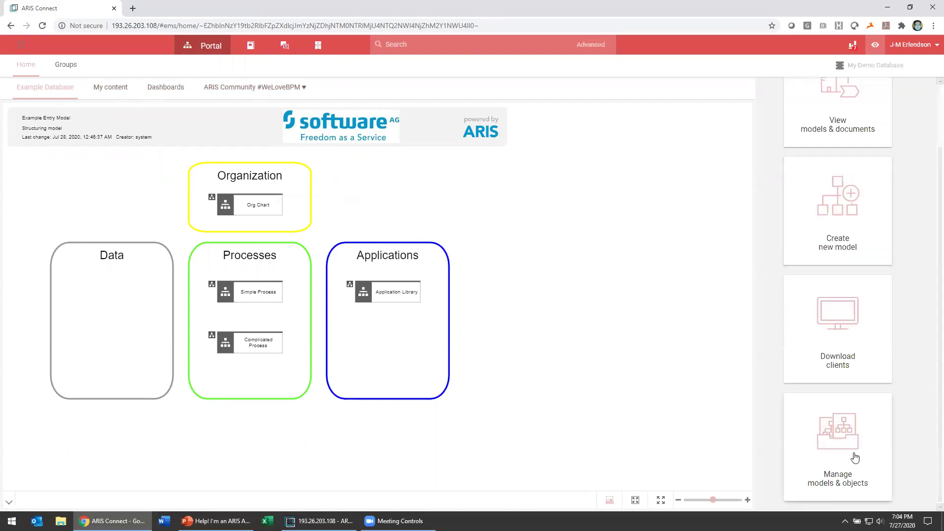
scroll(853, 447, up, 2)
scroll(838, 344, down, 2)
scroll(833, 246, up, 2)
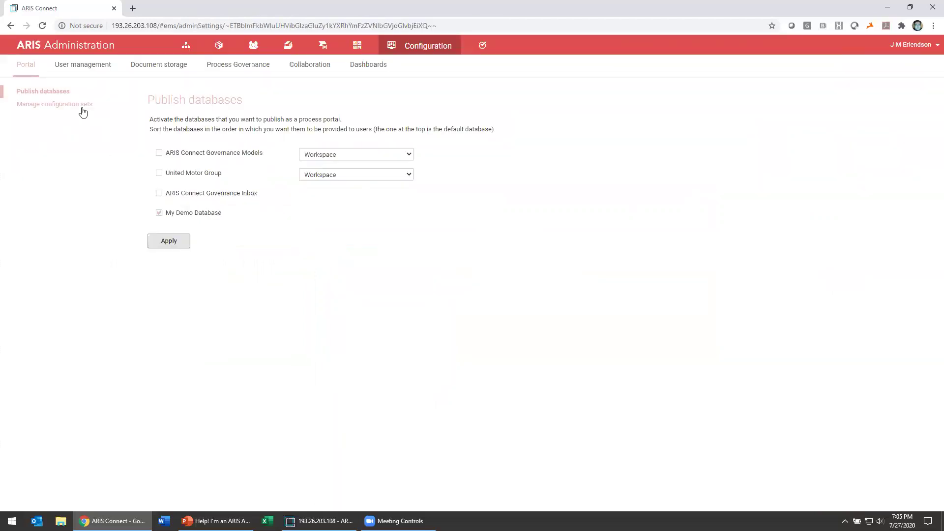
Reactivate classicSAPwithUMGlayout under Manage configuration sets and return to the blue portal home.
click(82, 106)
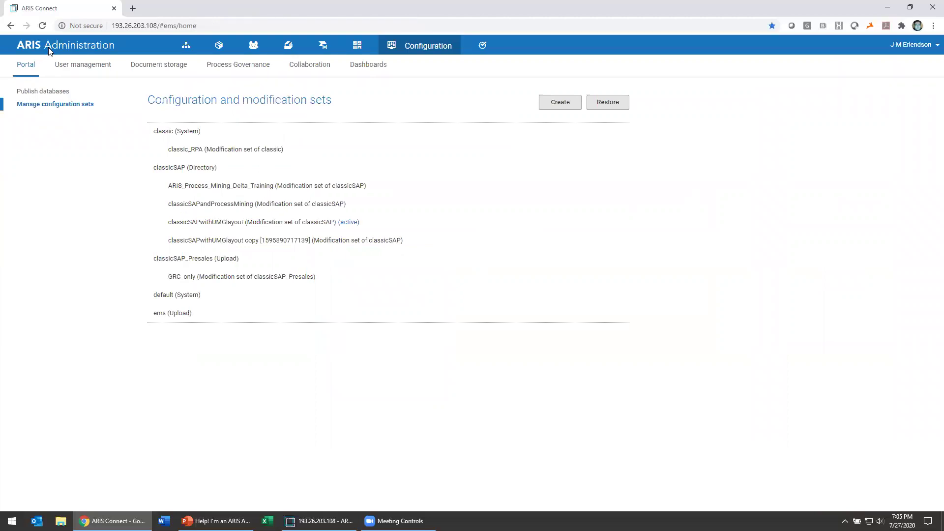
click(50, 51)
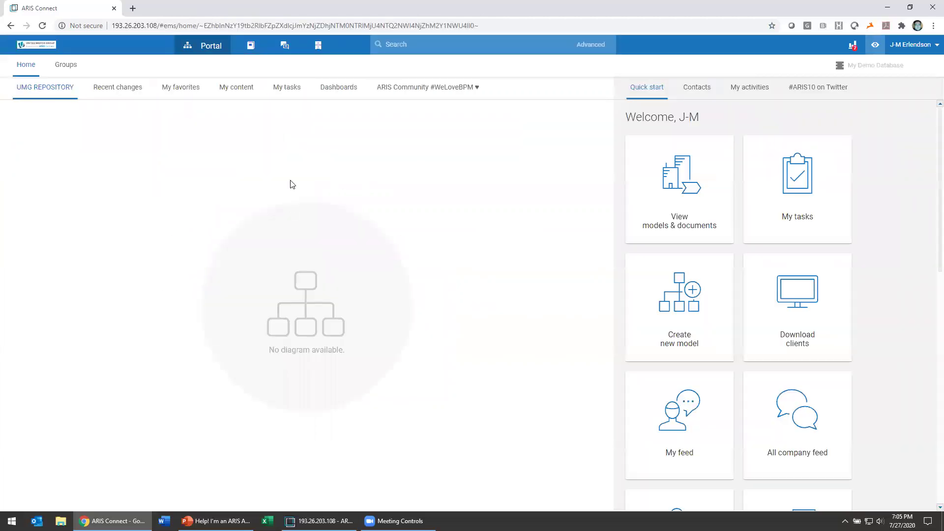